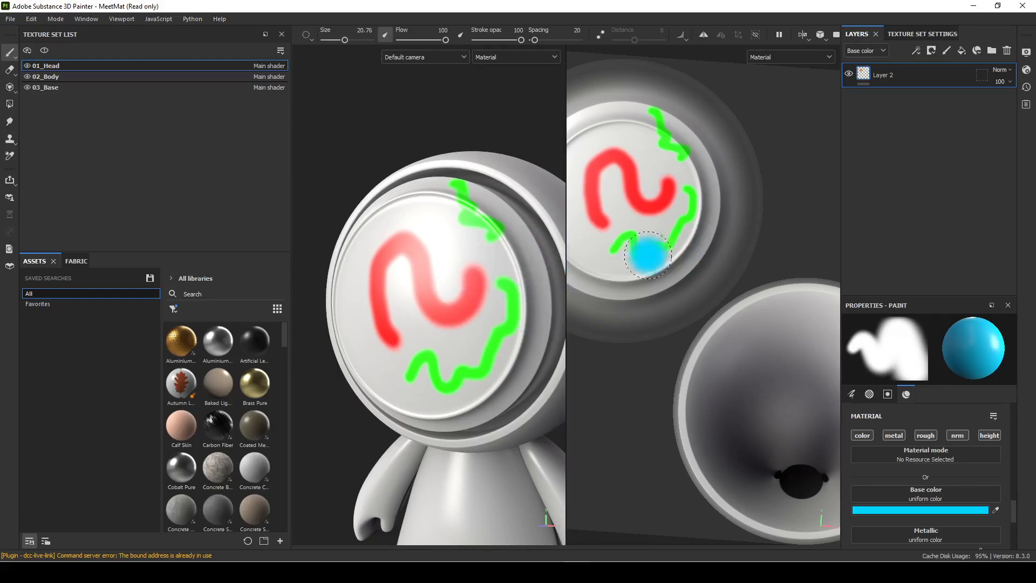
# - Hide Layer 2 so its painted strokes no longer show on the head
pyautogui.moveTo(496, 277)
pyautogui.keyDown('alt'); pyautogui.mouseDown()
pyautogui.moveTo(481, 331)
pyautogui.moveTo(421, 326)
pyautogui.mouseUp(); pyautogui.keyUp('alt')
pyautogui.keyDown('alt'); pyautogui.moveTo(421, 326); pyautogui.dragTo(511, 331, button='right'); pyautogui.keyUp('alt')
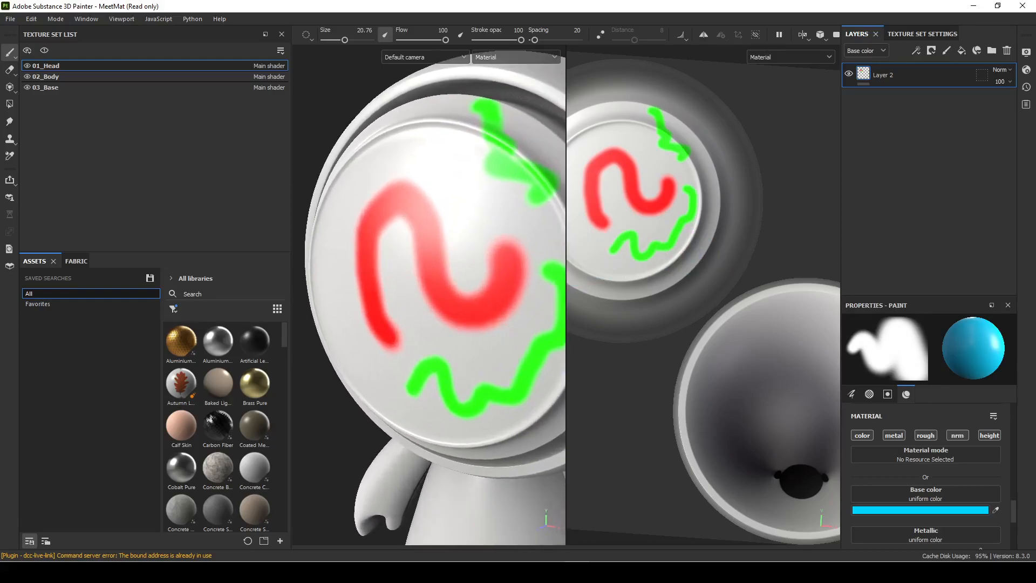
pyautogui.keyDown('alt'); pyautogui.moveTo(509, 266); pyautogui.dragTo(491, 313, button='middle'); pyautogui.keyUp('alt')
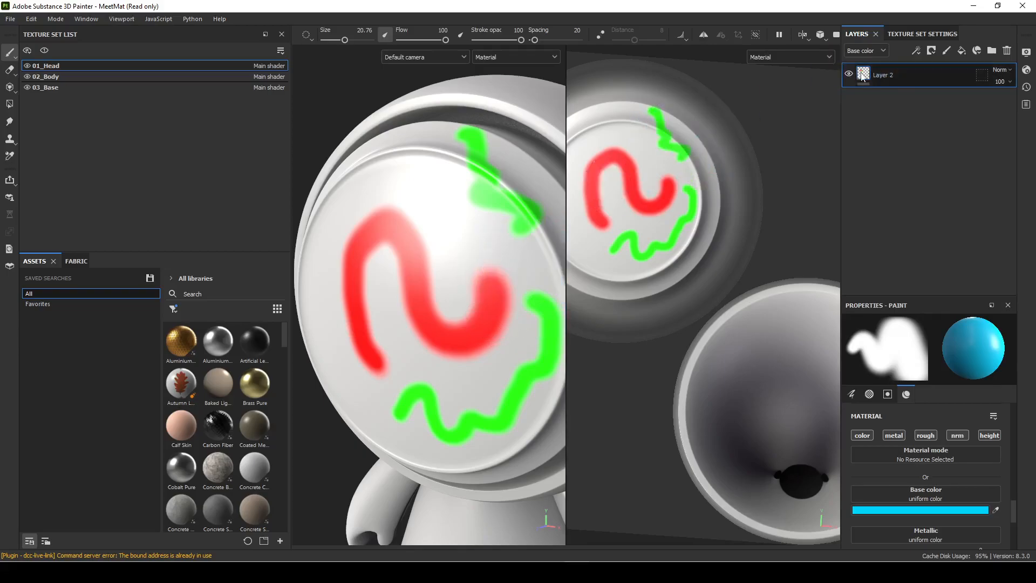
pyautogui.keyDown('alt'); pyautogui.moveTo(489, 260); pyautogui.dragTo(454, 252, button='right'); pyautogui.keyUp('alt')
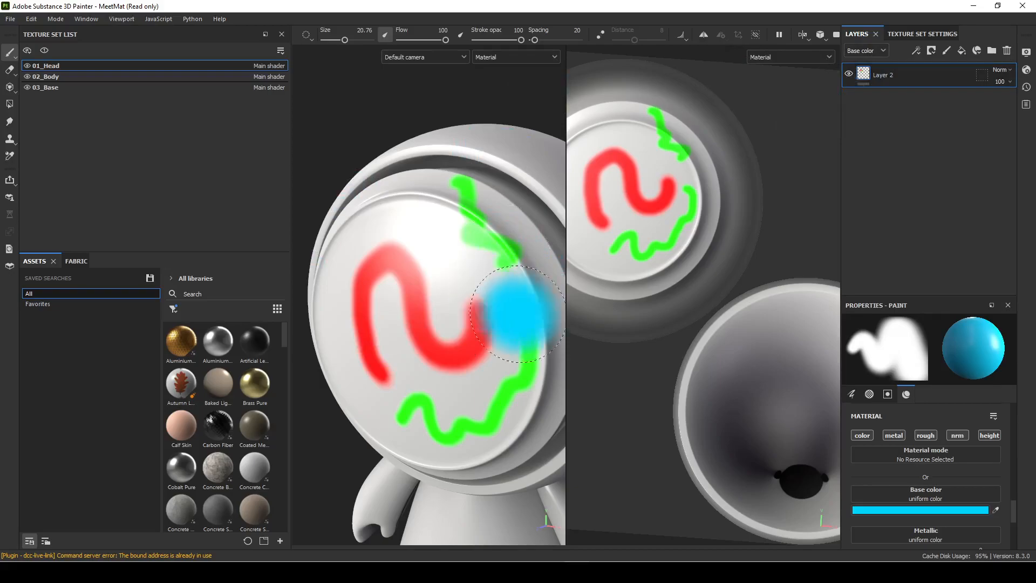
pyautogui.click(850, 76)
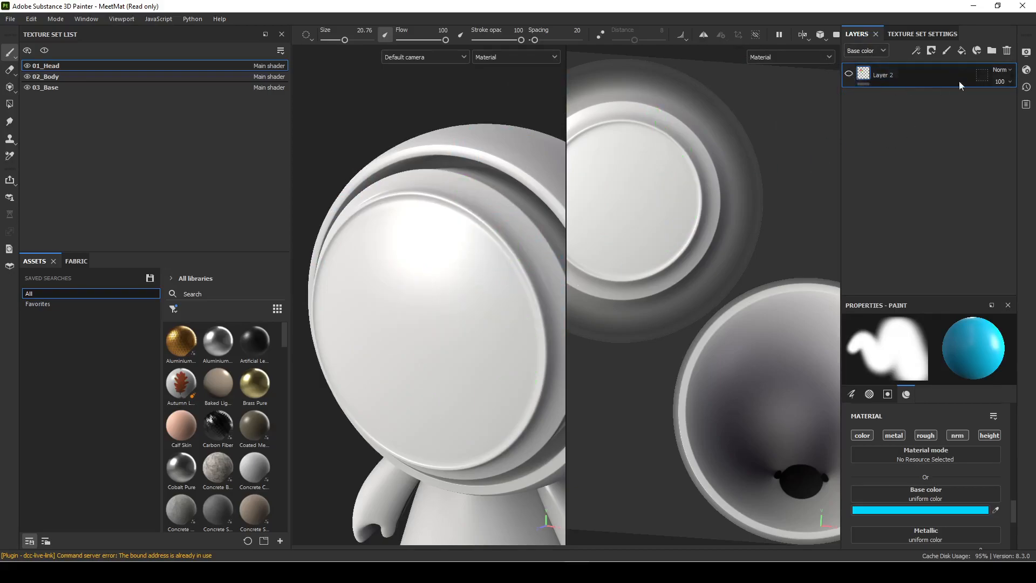
# - Add a fill layer above Layer 2 and set its base color to pure red, FF0000
pyautogui.click(961, 52)
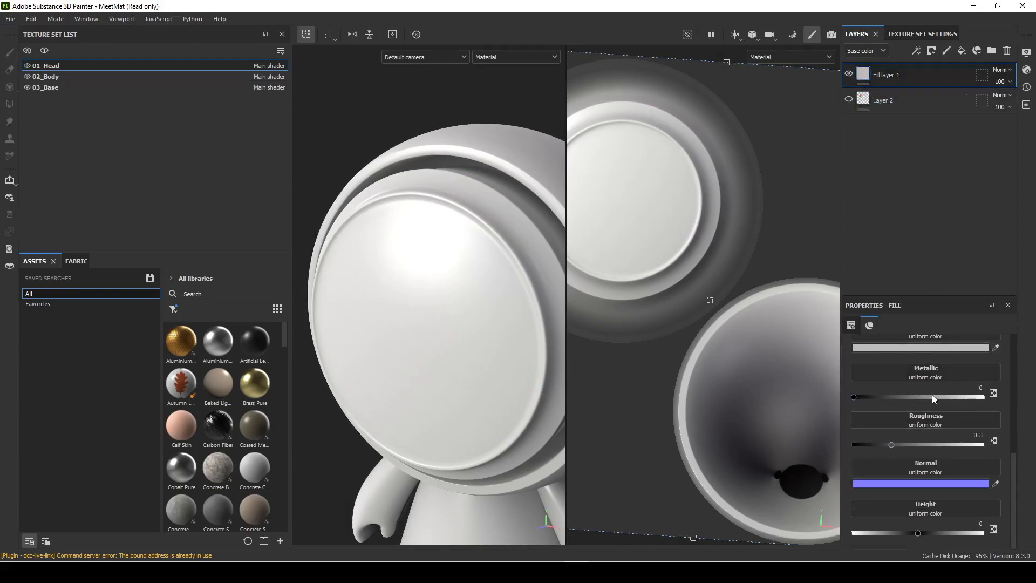
pyautogui.scroll(3, 928, 402)
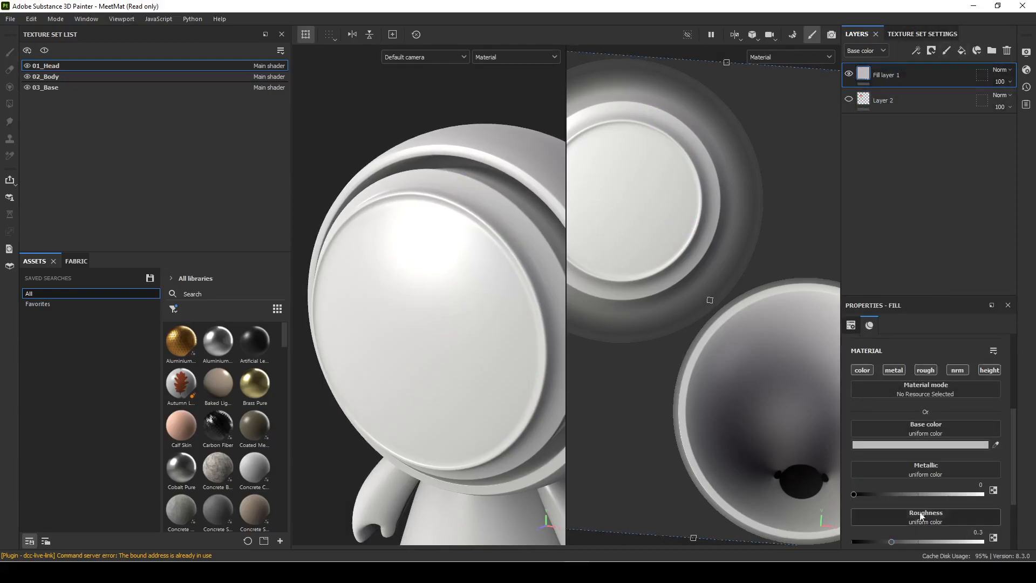
pyautogui.click(944, 445)
pyautogui.moveTo(878, 416); pyautogui.dragTo(930, 358)
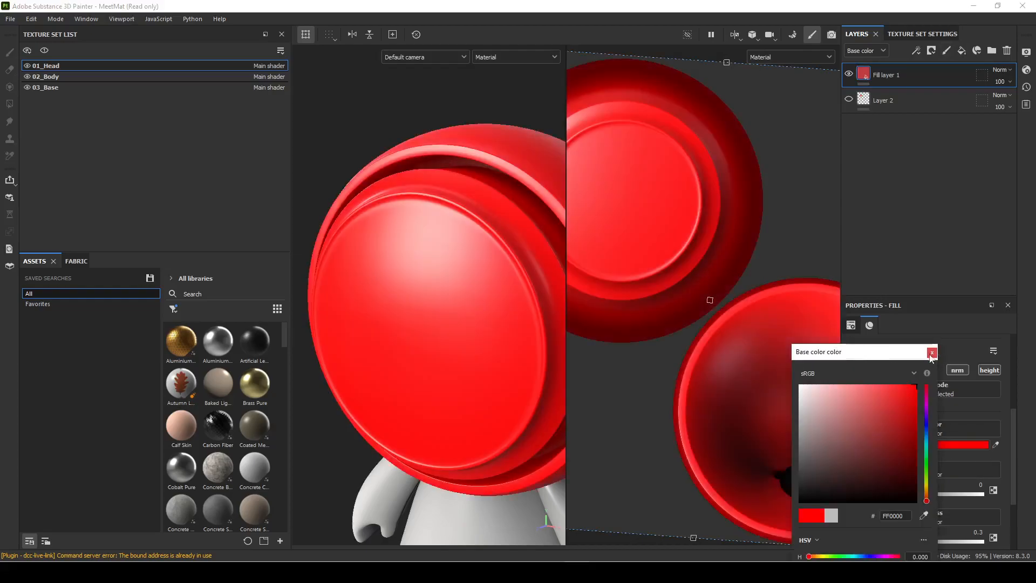
pyautogui.click(932, 353)
# - Add a black mask to the red fill layer and paint white strokes in it across the face disc
pyautogui.rightClick(865, 73)
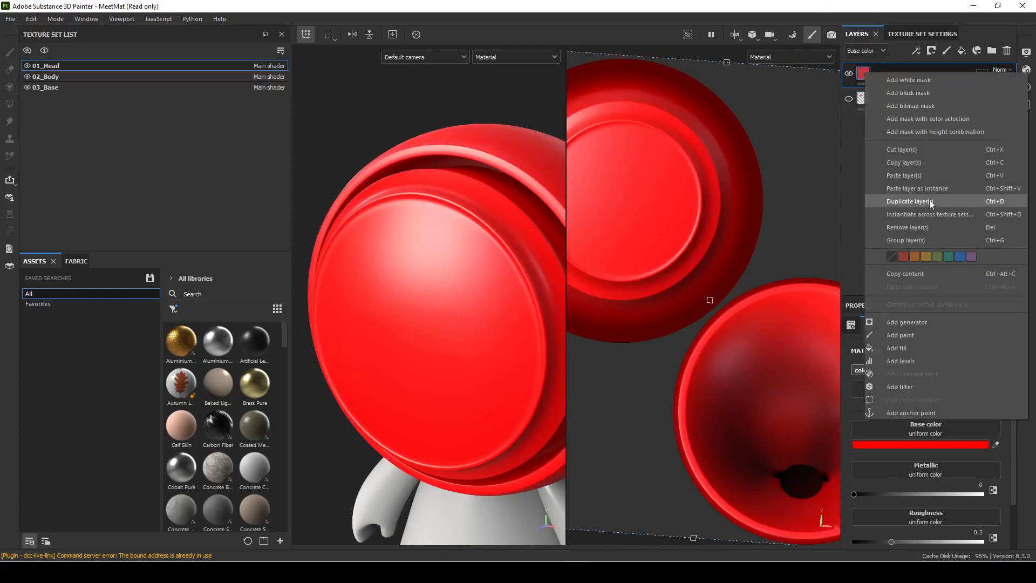
pyautogui.click(926, 95)
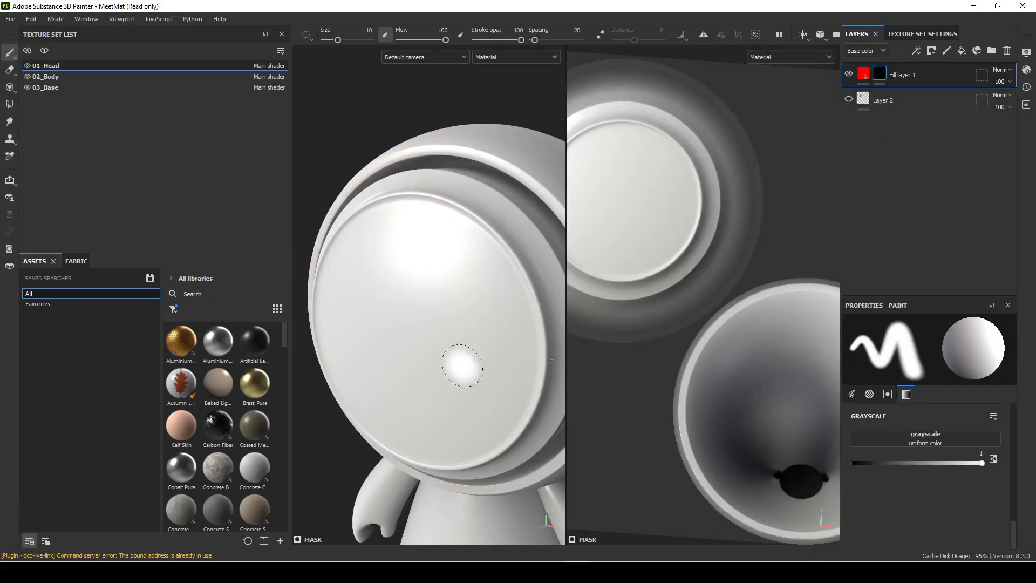
pyautogui.keyDown('alt'); pyautogui.moveTo(428, 389); pyautogui.dragTo(430, 392); pyautogui.keyUp('alt')
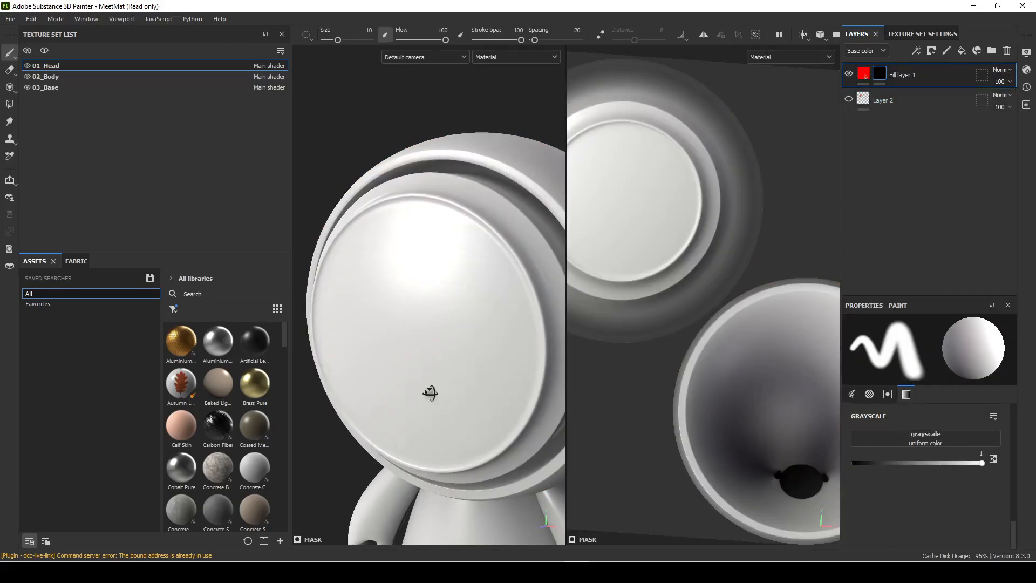
pyautogui.moveTo(371, 370)
pyautogui.mouseDown()
pyautogui.moveTo(366, 327)
pyautogui.moveTo(432, 354)
pyautogui.moveTo(488, 303)
pyautogui.moveTo(481, 259)
pyautogui.moveTo(485, 283)
pyautogui.mouseUp()
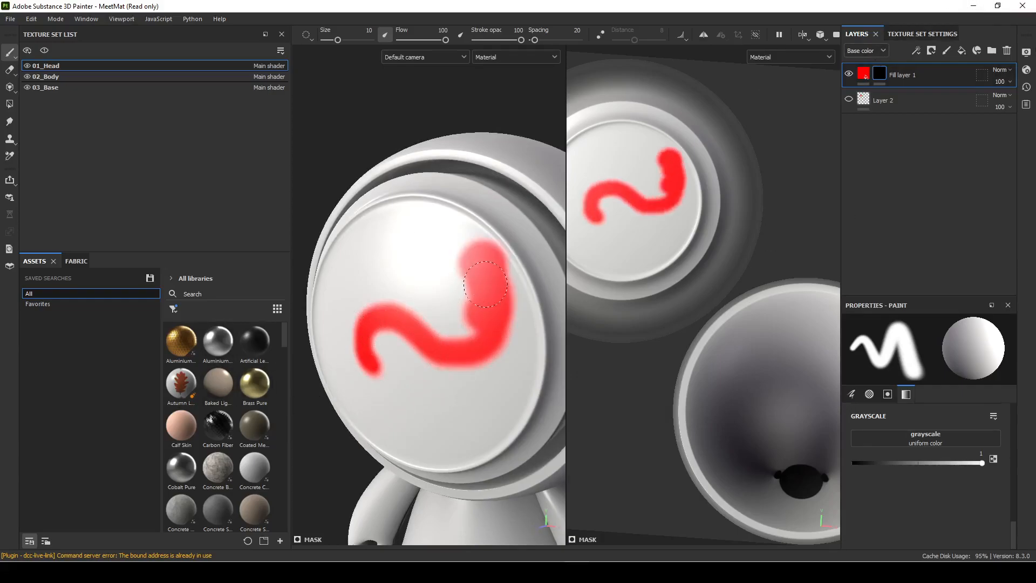
pyautogui.keyDown('alt'); pyautogui.moveTo(465, 452); pyautogui.dragTo(453, 386, button='middle'); pyautogui.keyUp('alt')
pyautogui.moveTo(456, 391); pyautogui.dragTo(484, 346)
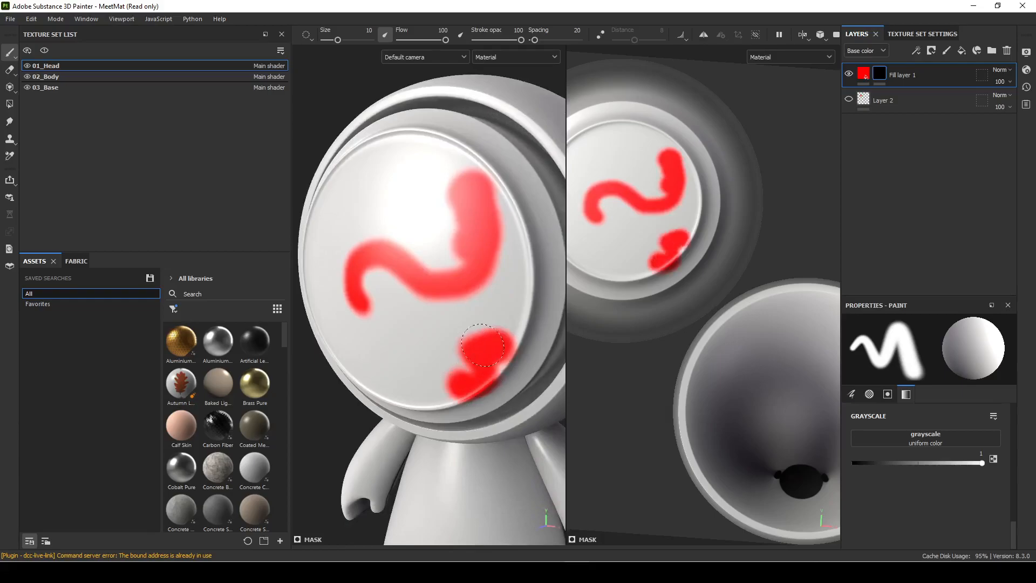
# - Change the masked fill layer's base color from red to deep blue, trying green along the way
pyautogui.click(864, 74)
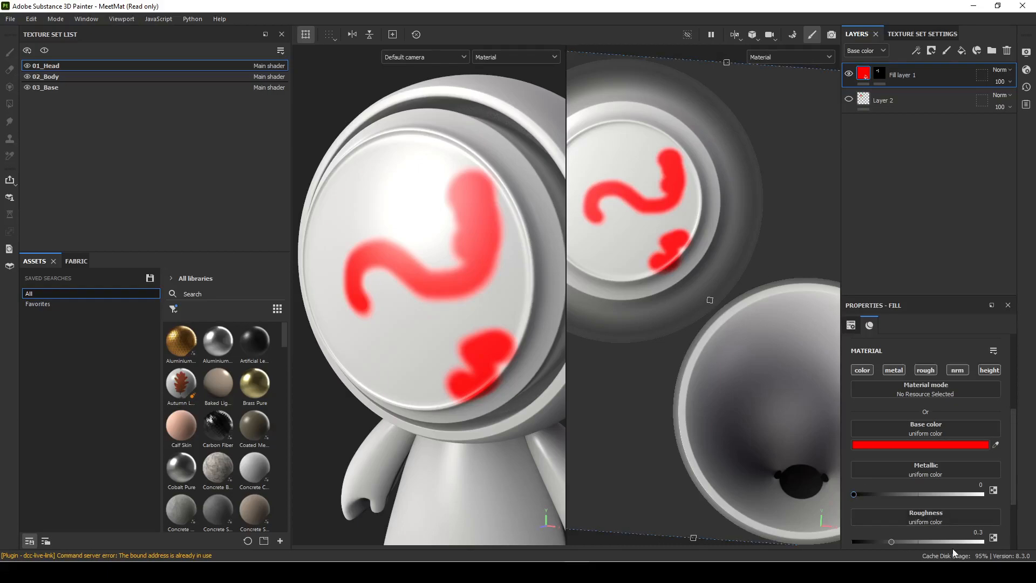
pyautogui.click(966, 445)
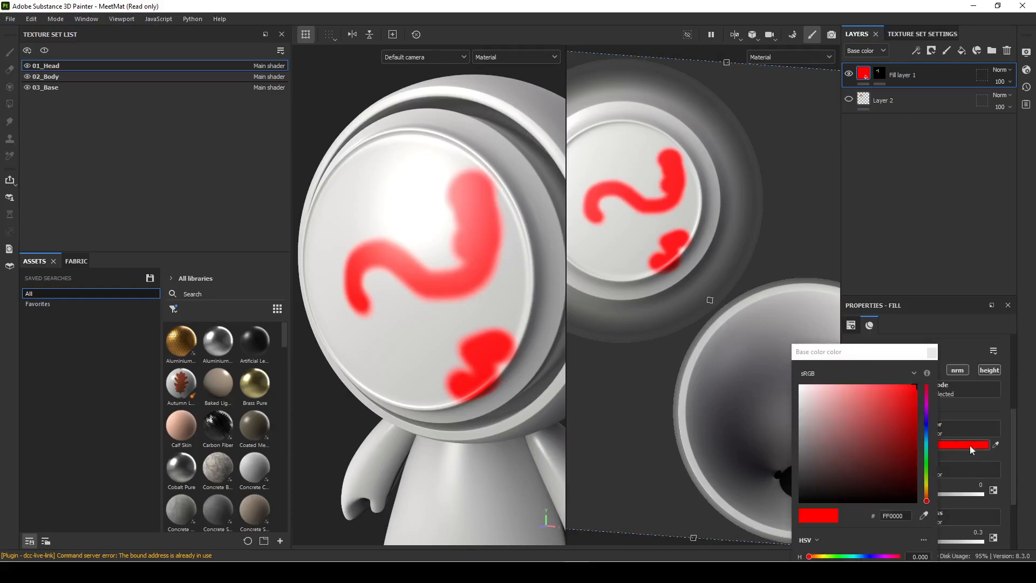
pyautogui.click(886, 443)
pyautogui.moveTo(885, 443)
pyautogui.mouseDown()
pyautogui.moveTo(911, 481)
pyautogui.moveTo(921, 422)
pyautogui.mouseUp()
pyautogui.moveTo(927, 468); pyautogui.dragTo(926, 453)
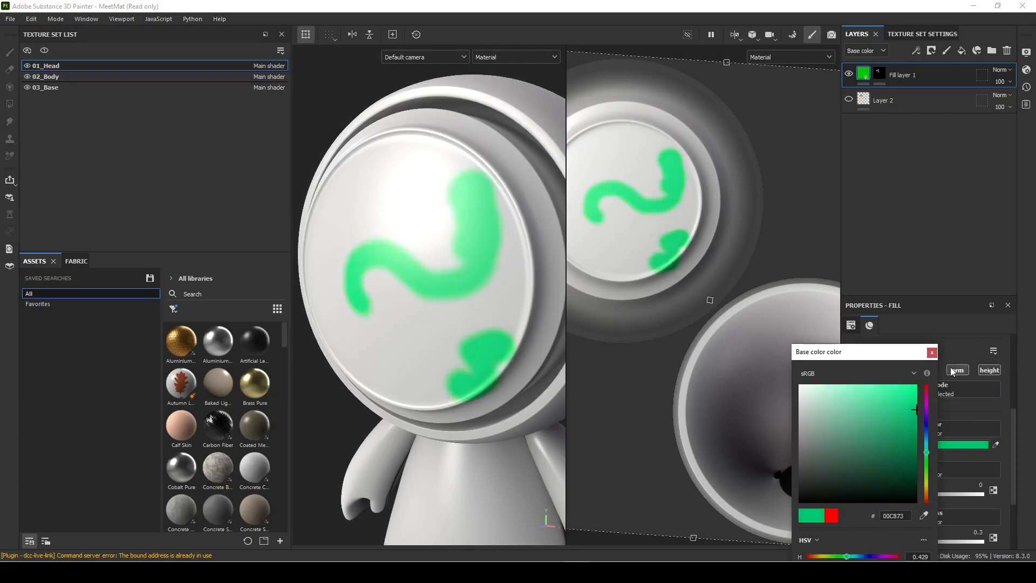
pyautogui.click(896, 418)
pyautogui.click(927, 427)
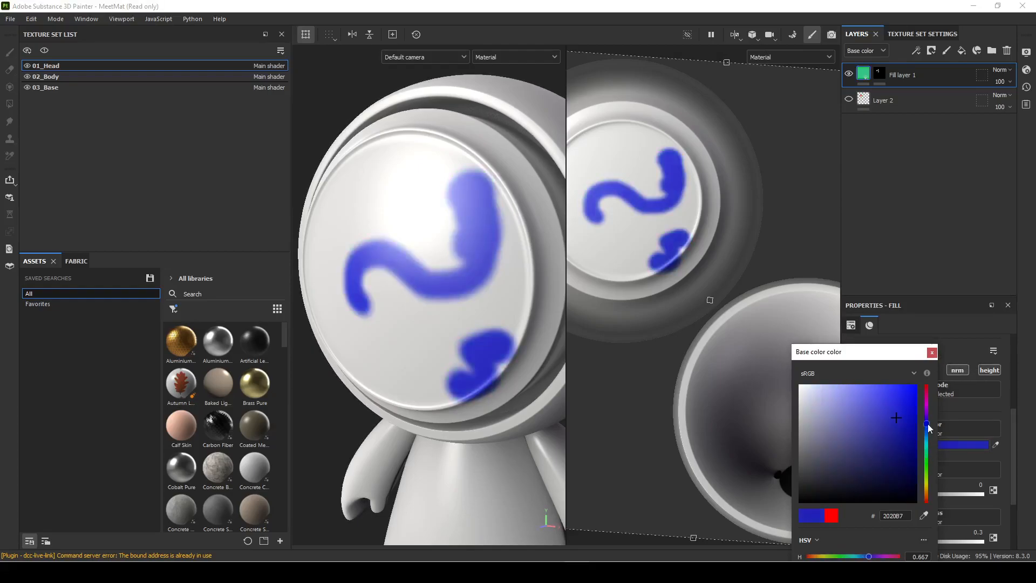
pyautogui.click(932, 353)
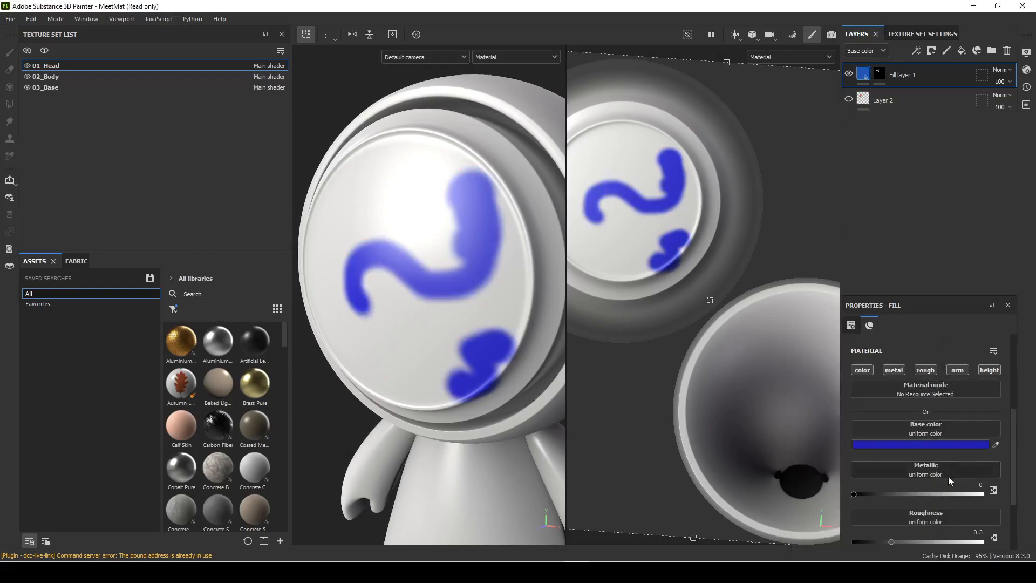
# - Set the blue fill layer's metallic to 1 and its roughness to 0.3224
pyautogui.moveTo(883, 493); pyautogui.dragTo(1034, 496)
pyautogui.keyDown('alt'); pyautogui.moveTo(451, 341); pyautogui.dragTo(446, 251); pyautogui.keyUp('alt')
pyautogui.scroll(-1, 969, 529)
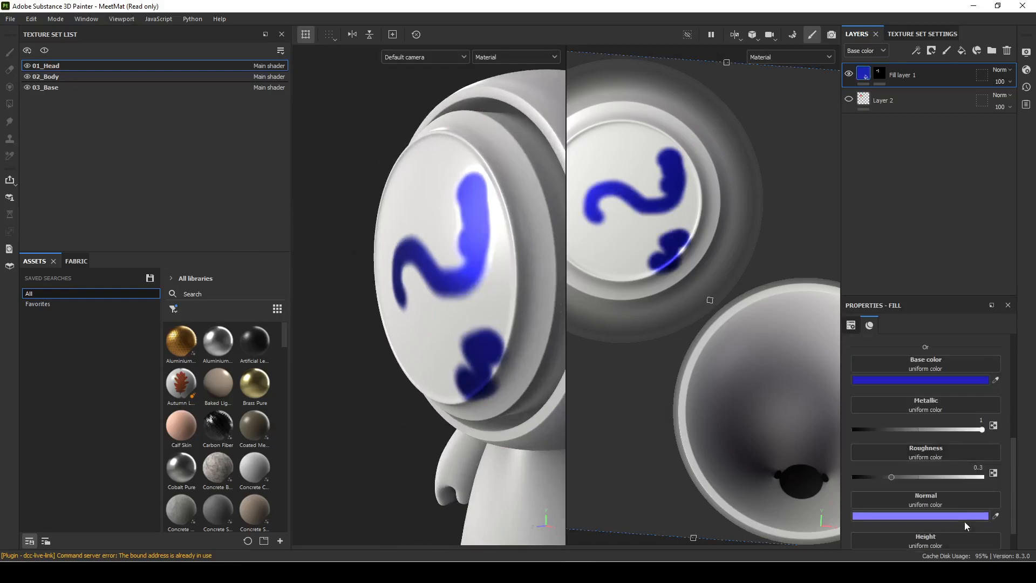
pyautogui.moveTo(891, 477)
pyautogui.mouseDown()
pyautogui.moveTo(959, 477)
pyautogui.moveTo(894, 479)
pyautogui.mouseUp()
pyautogui.keyDown('alt'); pyautogui.moveTo(404, 293); pyautogui.dragTo(443, 314); pyautogui.keyUp('alt')
pyautogui.keyDown('alt'); pyautogui.moveTo(418, 310); pyautogui.dragTo(491, 294, button='right'); pyautogui.keyUp('alt')
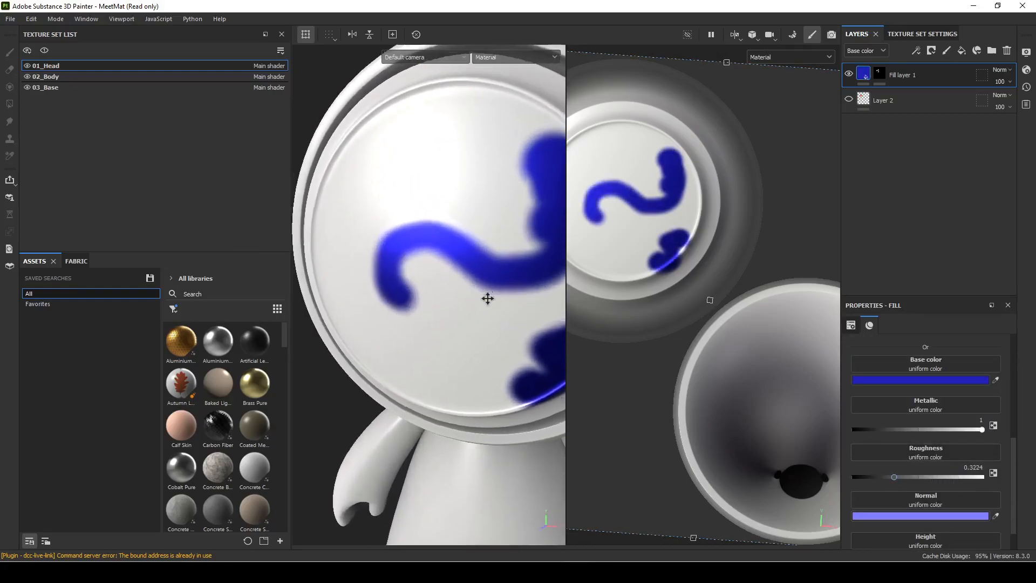
pyautogui.keyDown('alt'); pyautogui.moveTo(490, 293); pyautogui.dragTo(458, 352, button='middle'); pyautogui.keyUp('alt')
pyautogui.keyDown('alt'); pyautogui.moveTo(458, 352); pyautogui.dragTo(449, 357); pyautogui.keyUp('alt')
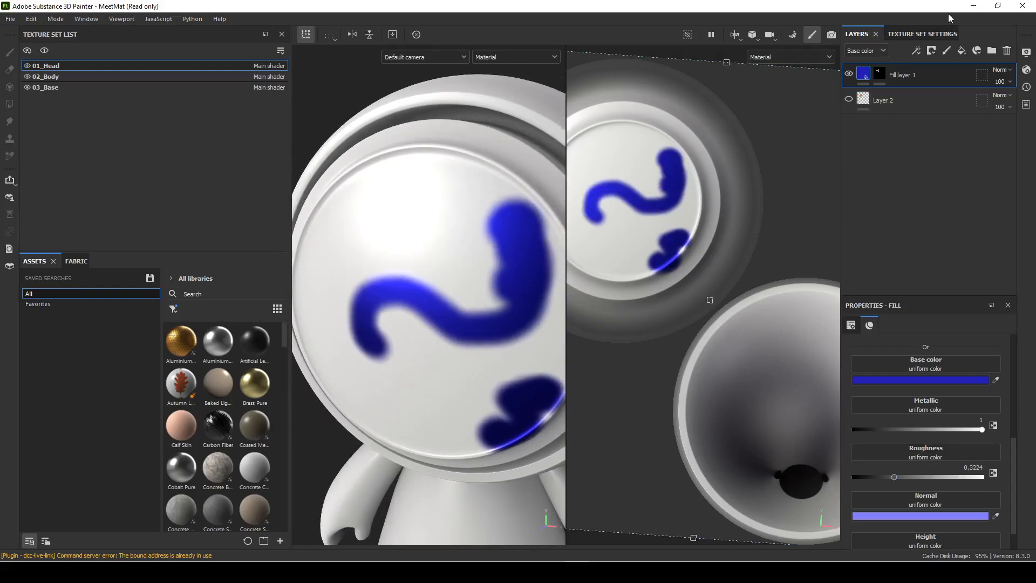
# - Add a paint effect to the fill layer's content and paint over parts of the blue strokes in red, FF0000
pyautogui.rightClick(864, 77)
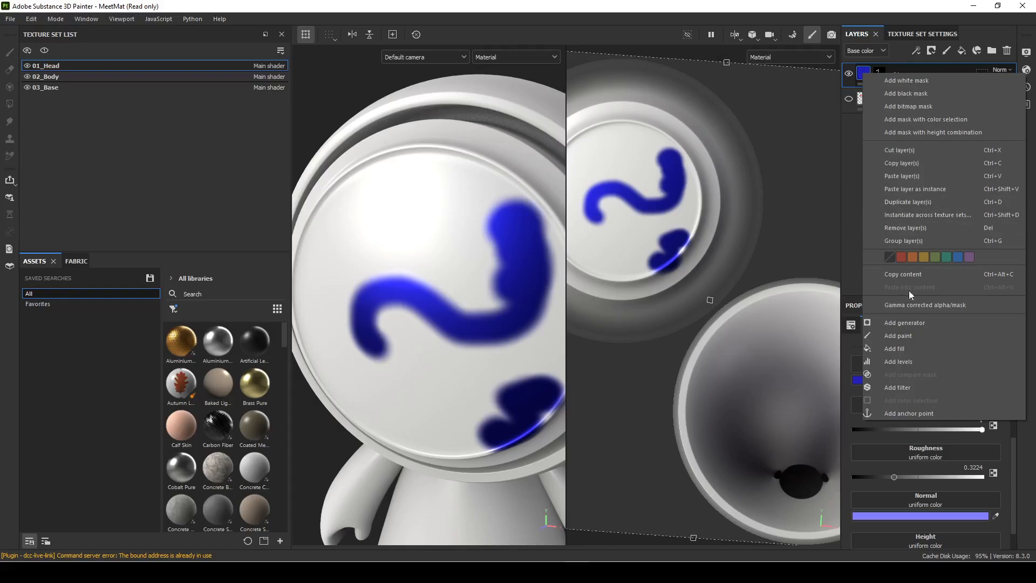
pyautogui.click(908, 336)
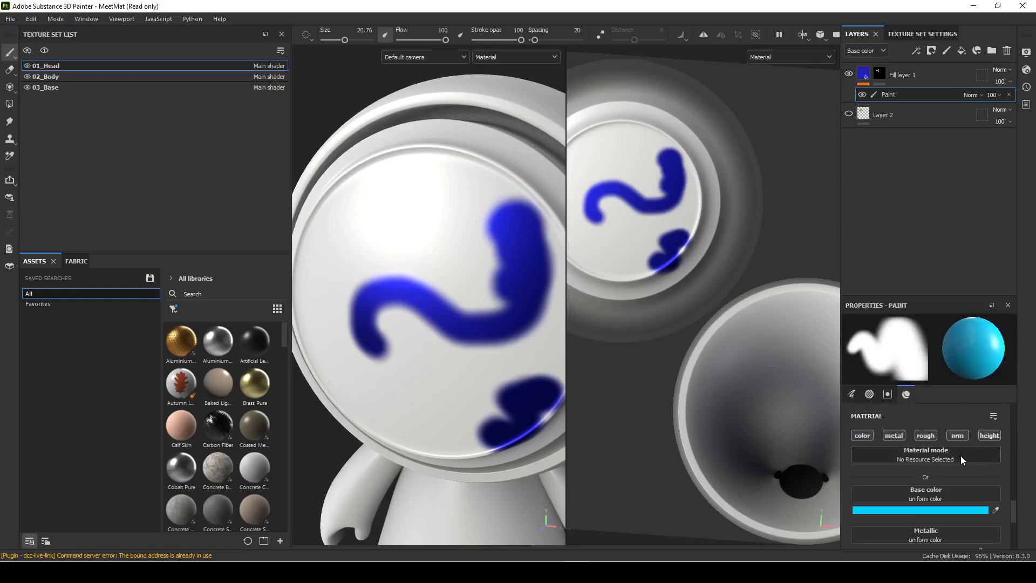
pyautogui.click(931, 513)
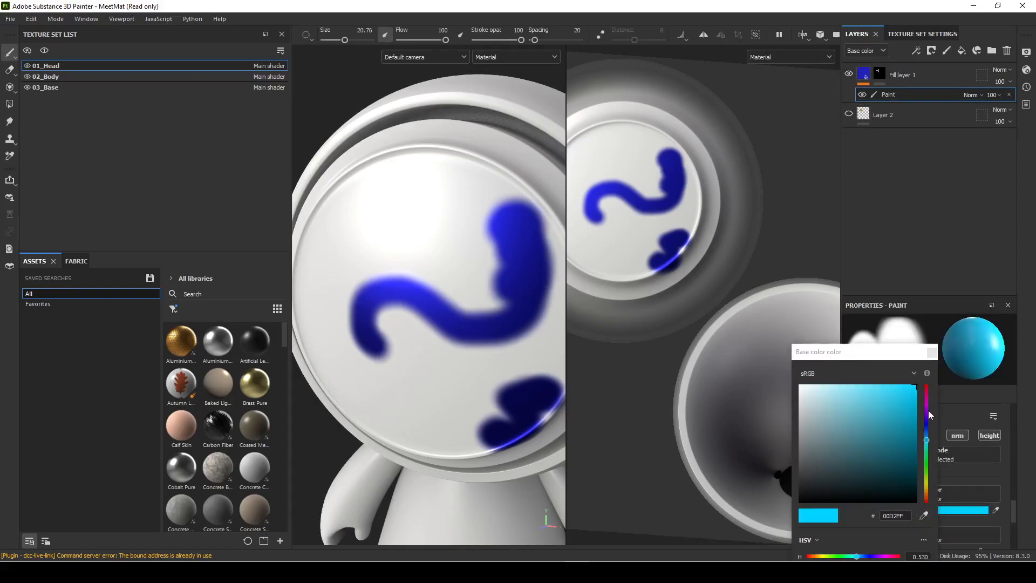
pyautogui.moveTo(928, 413); pyautogui.dragTo(926, 377)
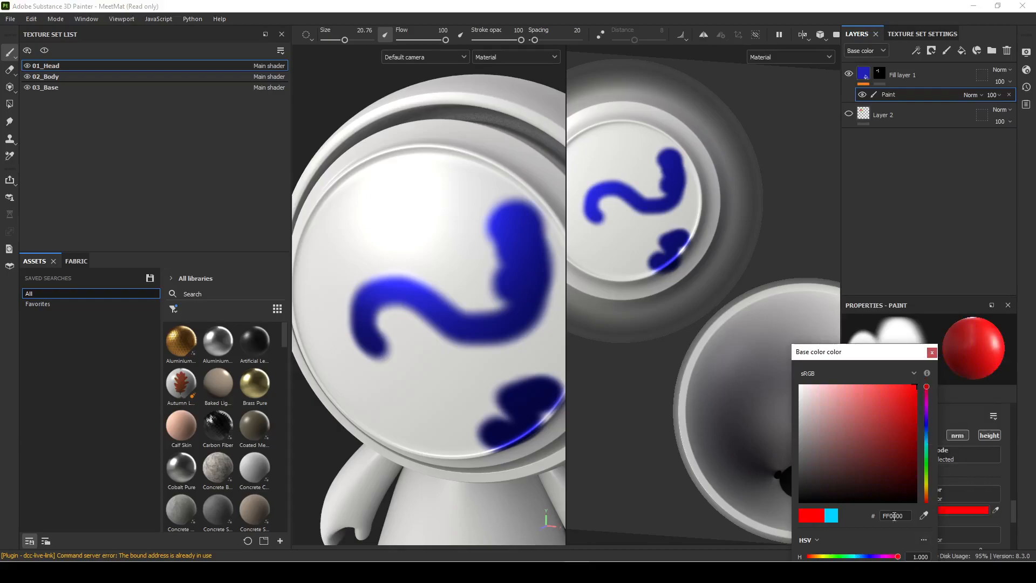
pyautogui.click(932, 353)
pyautogui.moveTo(397, 286)
pyautogui.mouseDown()
pyautogui.moveTo(469, 322)
pyautogui.moveTo(412, 439)
pyautogui.moveTo(378, 448)
pyautogui.mouseUp()
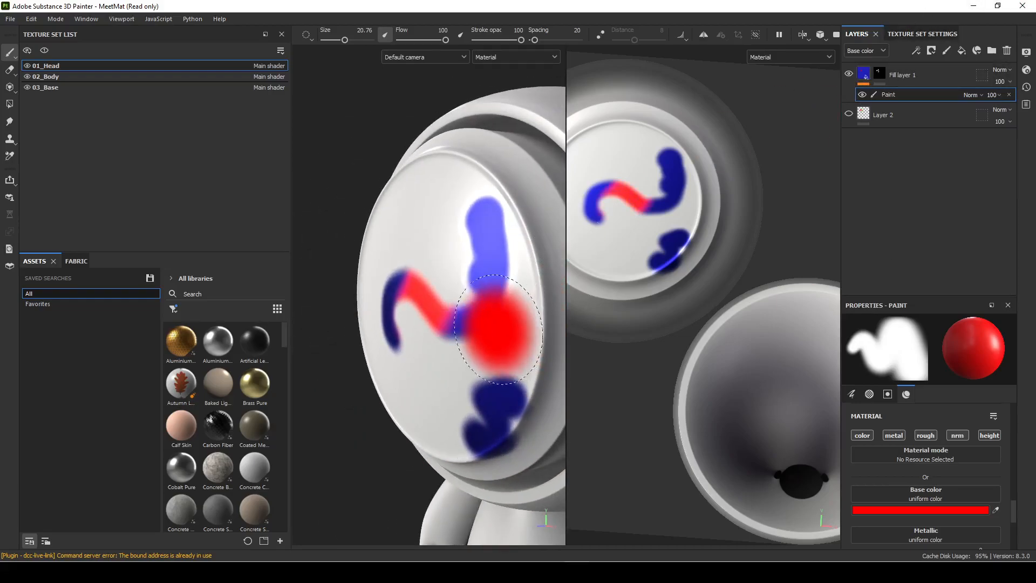
pyautogui.click(467, 200)
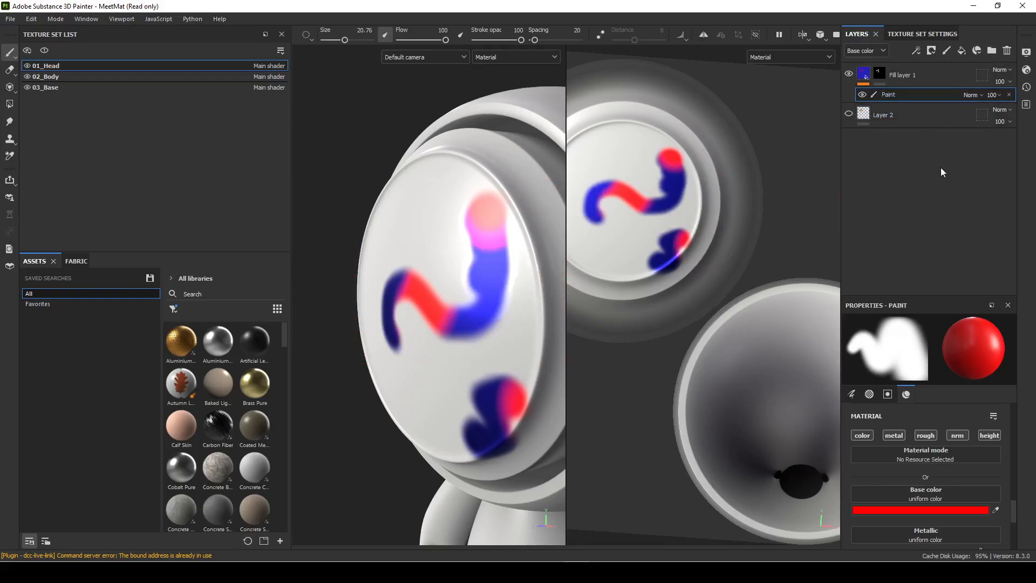
# - Toggle the paint effect off and on to compare, and set its opacity to 49
pyautogui.click(862, 95)
pyautogui.click(862, 95)
pyautogui.click(862, 95)
pyautogui.click(862, 95)
pyautogui.click(997, 93)
pyautogui.click(1002, 112)
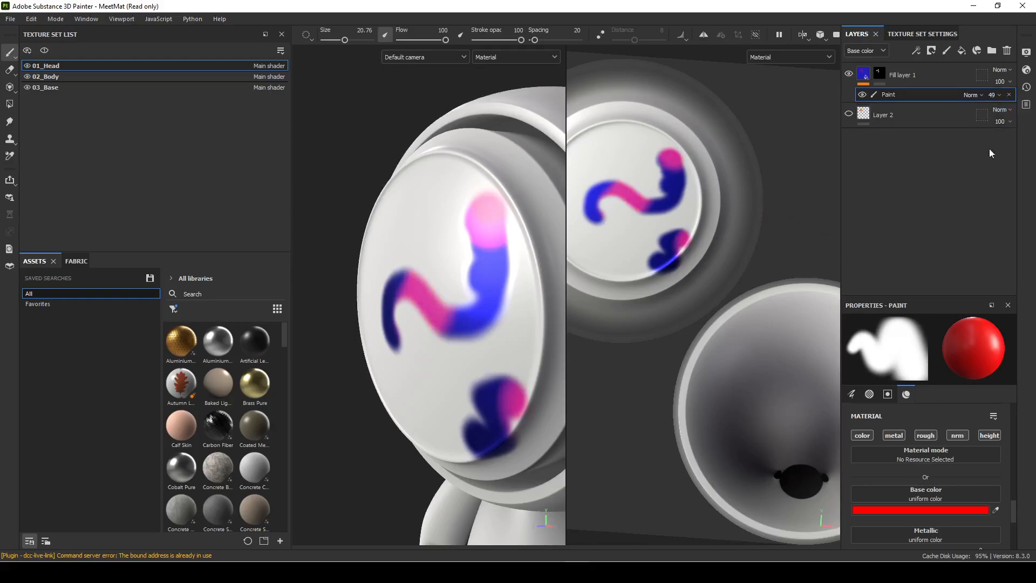
# - Delete the paint effect from the fill layer and undo the deletion
pyautogui.click(1008, 94)
pyautogui.hotkey('ctrl', 'z')
pyautogui.moveTo(490, 283)
pyautogui.keyDown('alt'); pyautogui.mouseDown()
pyautogui.moveTo(490, 417)
pyautogui.moveTo(443, 394)
pyautogui.mouseUp(); pyautogui.keyUp('alt')
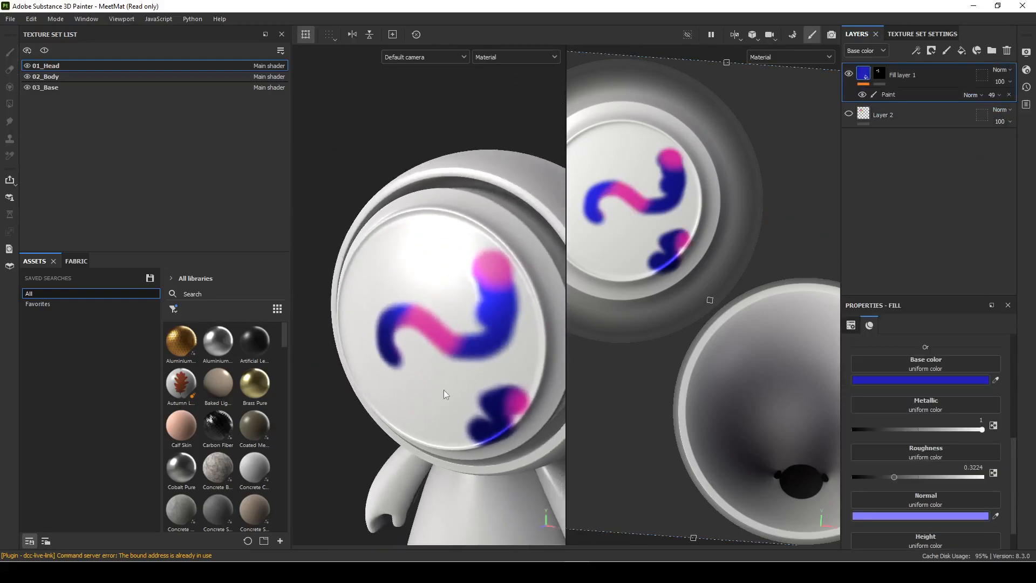
# - Hide the fill layer and make Layer 2 visible again
pyautogui.click(880, 77)
pyautogui.click(866, 78)
pyautogui.keyDown('alt'); pyautogui.moveTo(506, 432); pyautogui.dragTo(500, 422); pyautogui.keyUp('alt')
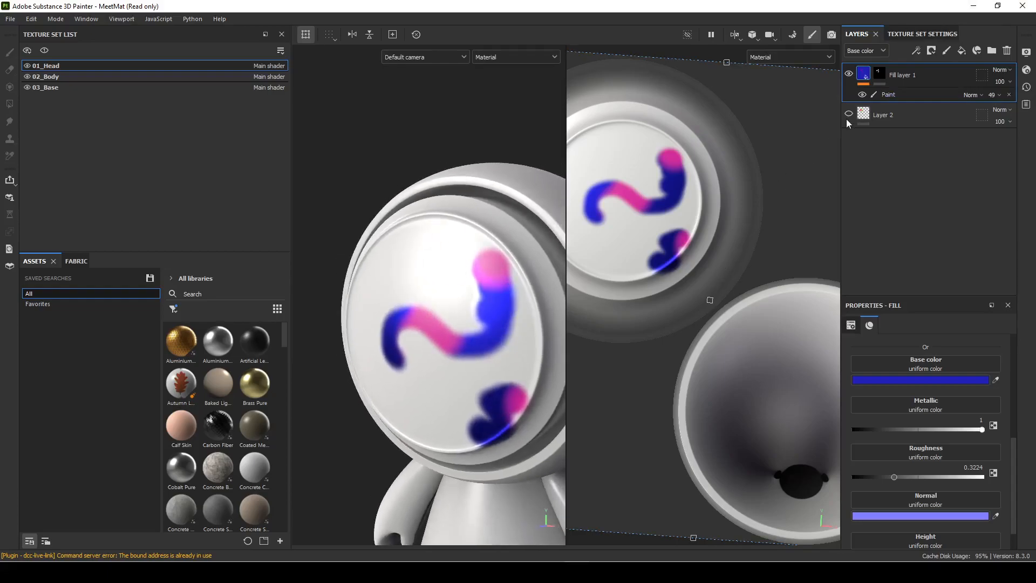
pyautogui.click(850, 75)
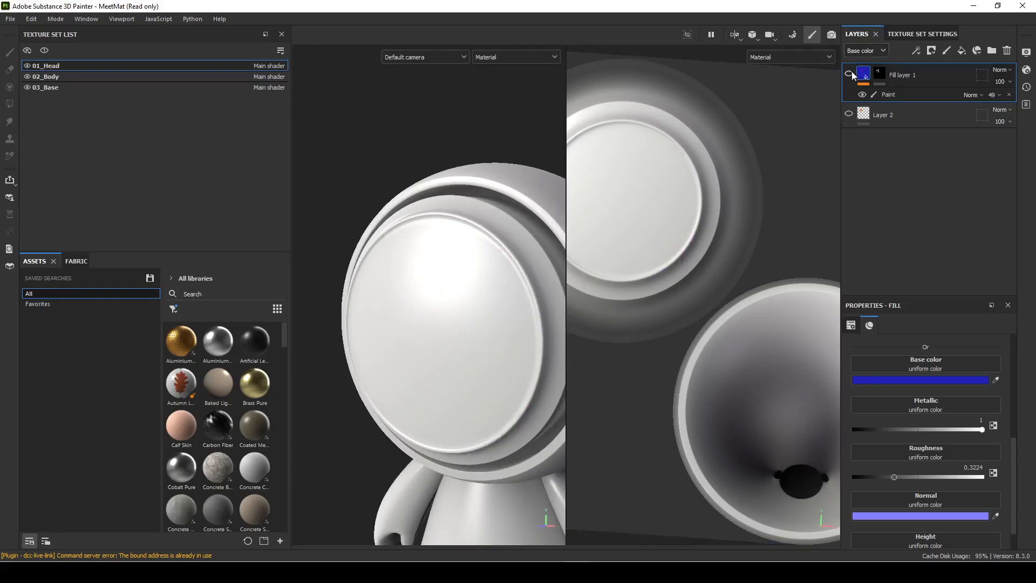
pyautogui.click(845, 122)
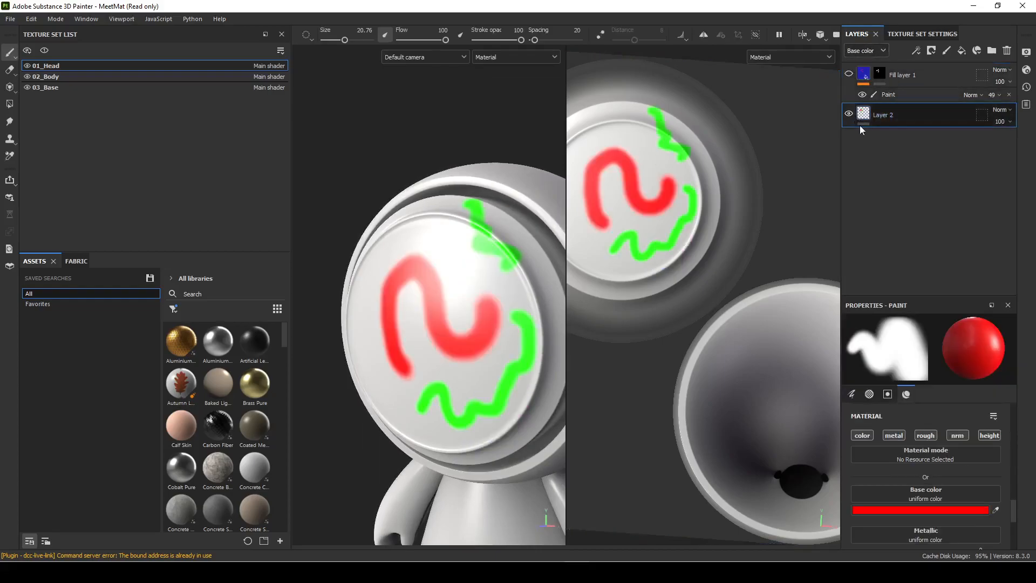
# - Rename Layer 2 as base
pyautogui.scroll(3, 400, 396)
pyautogui.keyDown('alt'); pyautogui.moveTo(400, 396); pyautogui.dragTo(457, 376, button='right'); pyautogui.keyUp('alt')
pyautogui.keyDown('alt'); pyautogui.moveTo(456, 376); pyautogui.dragTo(423, 382, button='middle'); pyautogui.keyUp('alt')
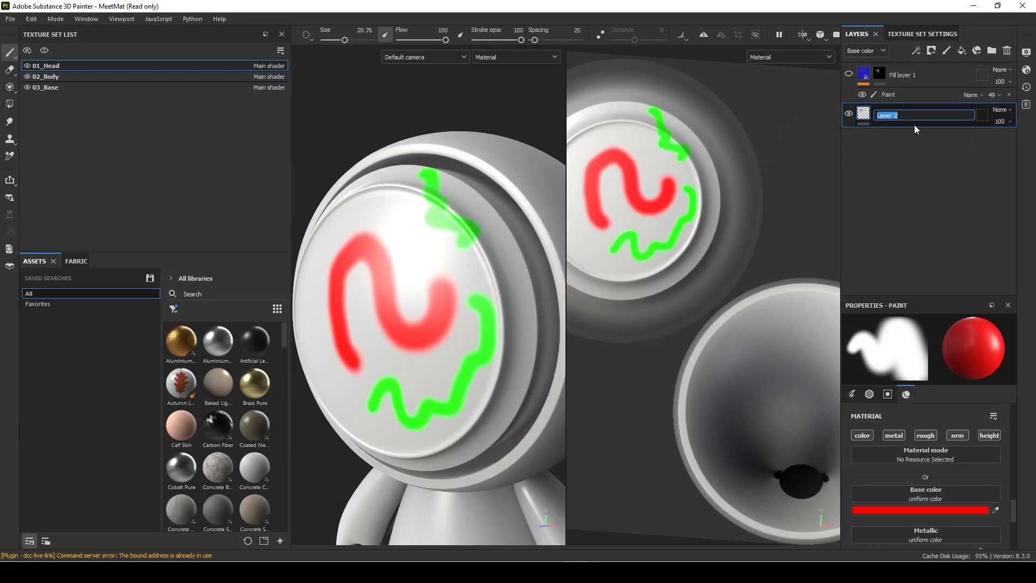
pyautogui.write('base')
pyautogui.press('Return')
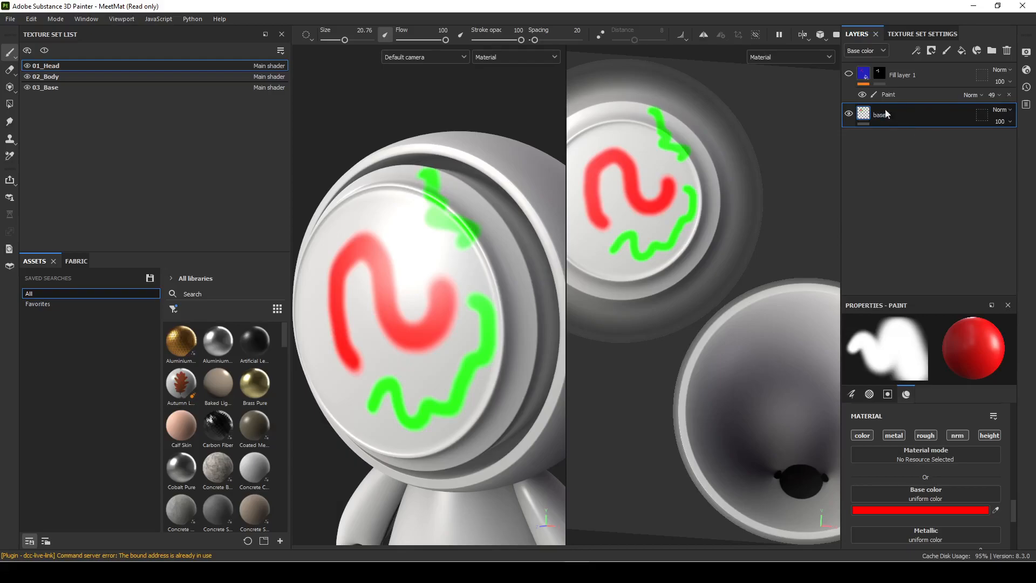
# - Add an anchor point to the base layer's content
pyautogui.rightClick(858, 119)
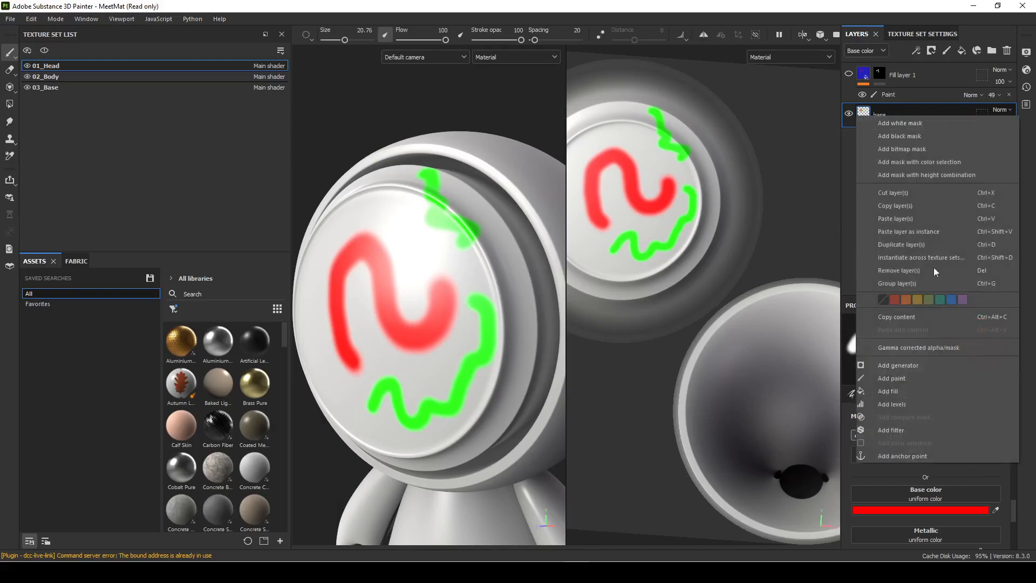
pyautogui.click(909, 455)
pyautogui.doubleClick(892, 134)
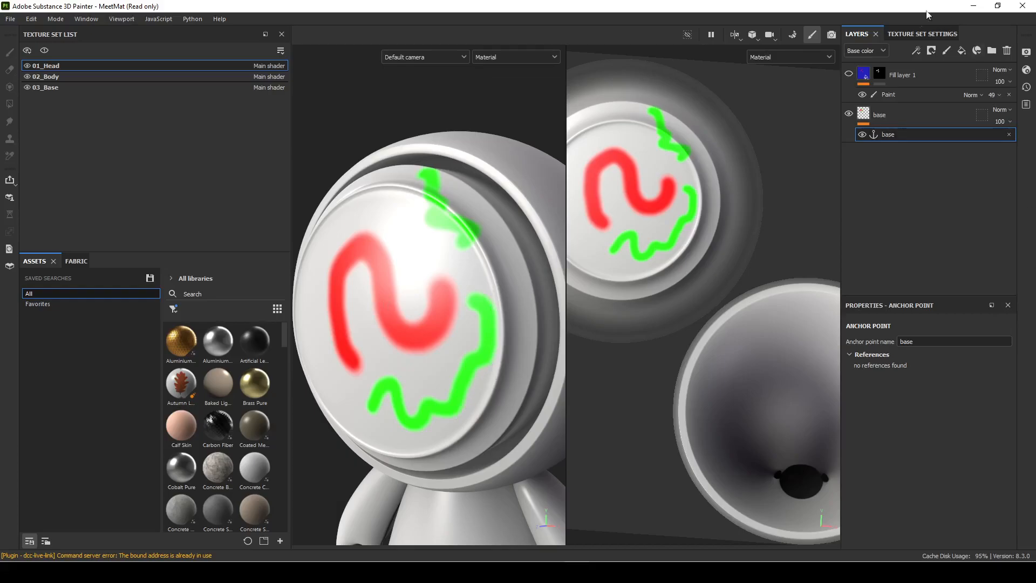
# - Hide the base layer and add a fill layer above it with a pure red base color
pyautogui.click(850, 114)
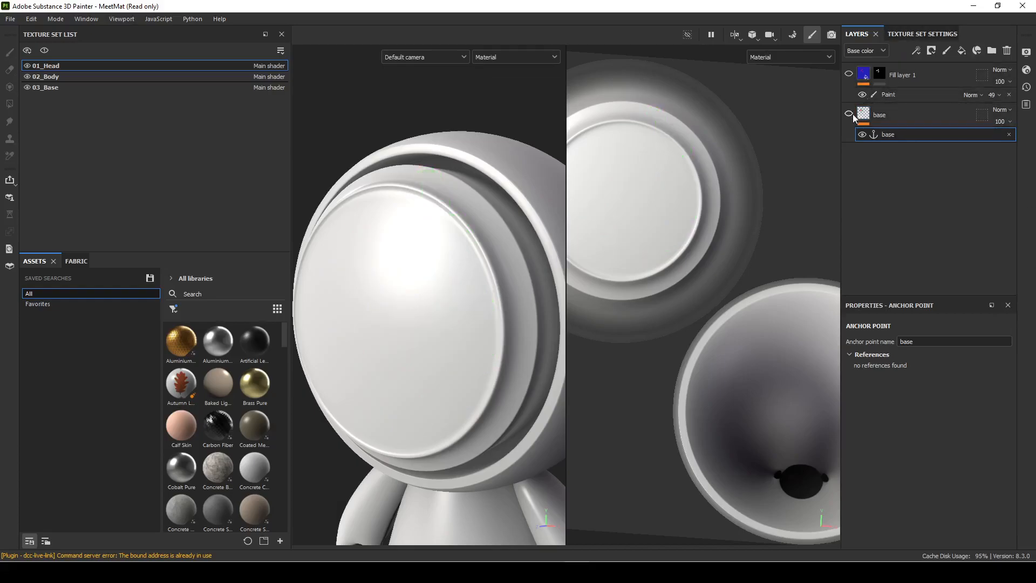
pyautogui.click(962, 52)
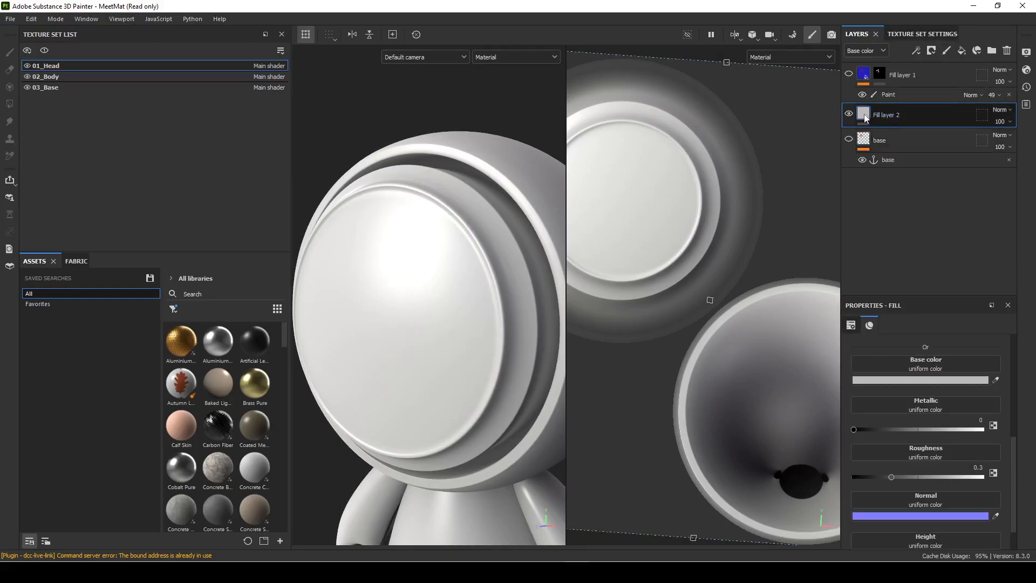
pyautogui.click(910, 381)
pyautogui.moveTo(880, 421); pyautogui.dragTo(952, 352)
pyautogui.click(933, 352)
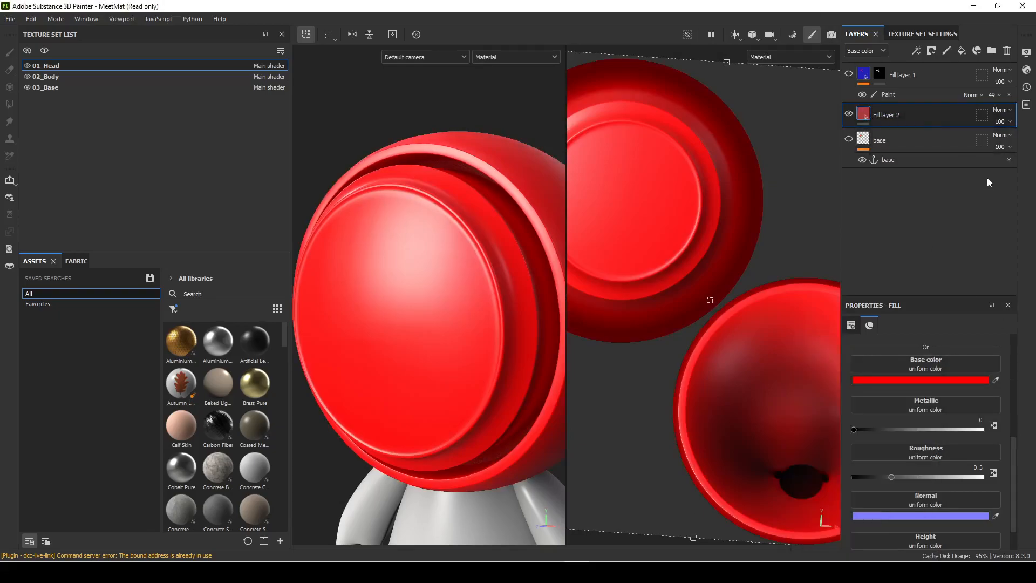
# - Add a black mask to the red fill layer and put a fill effect in the mask
pyautogui.rightClick(869, 116)
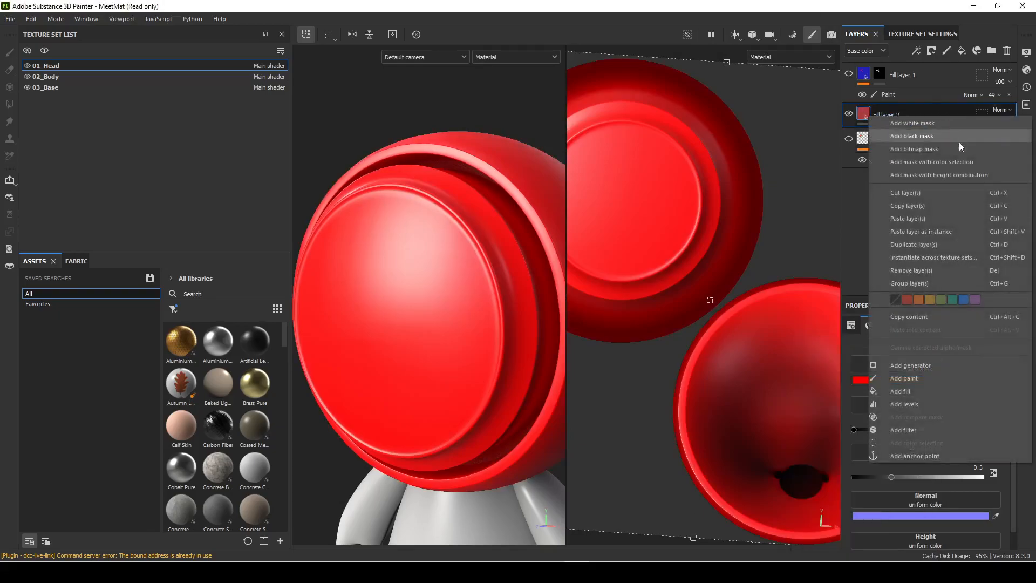
pyautogui.click(923, 135)
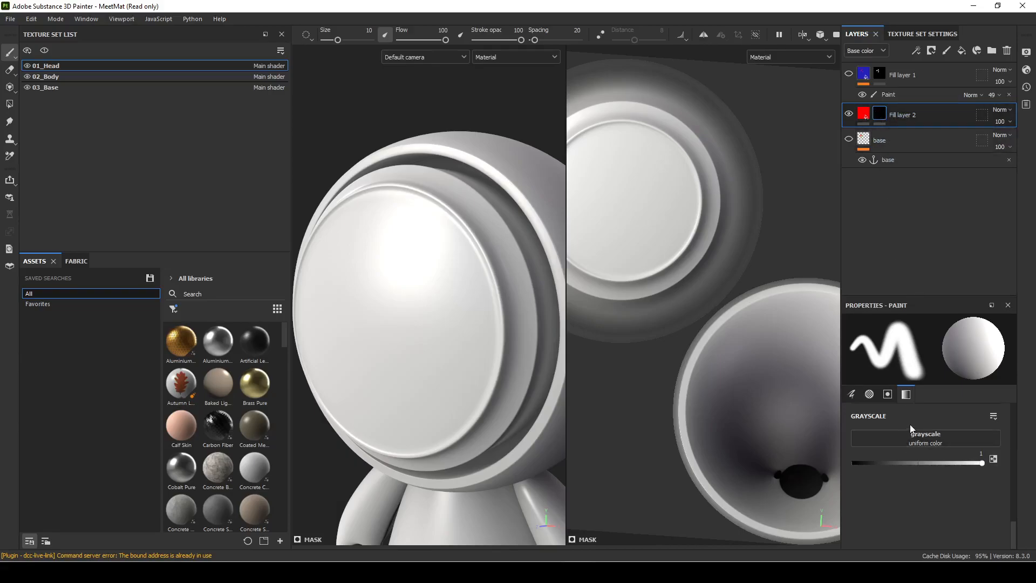
pyautogui.rightClick(880, 113)
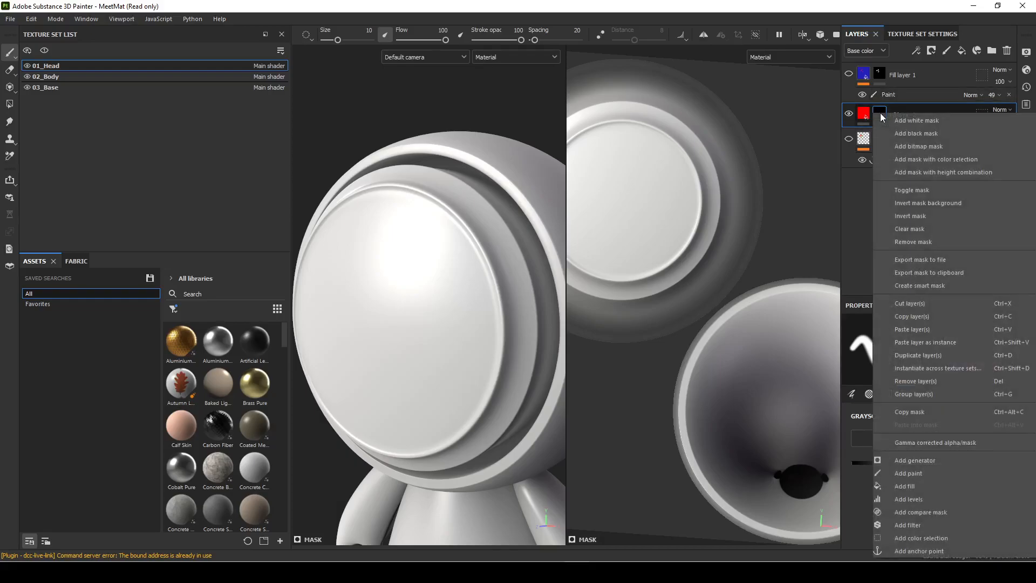
pyautogui.click(928, 484)
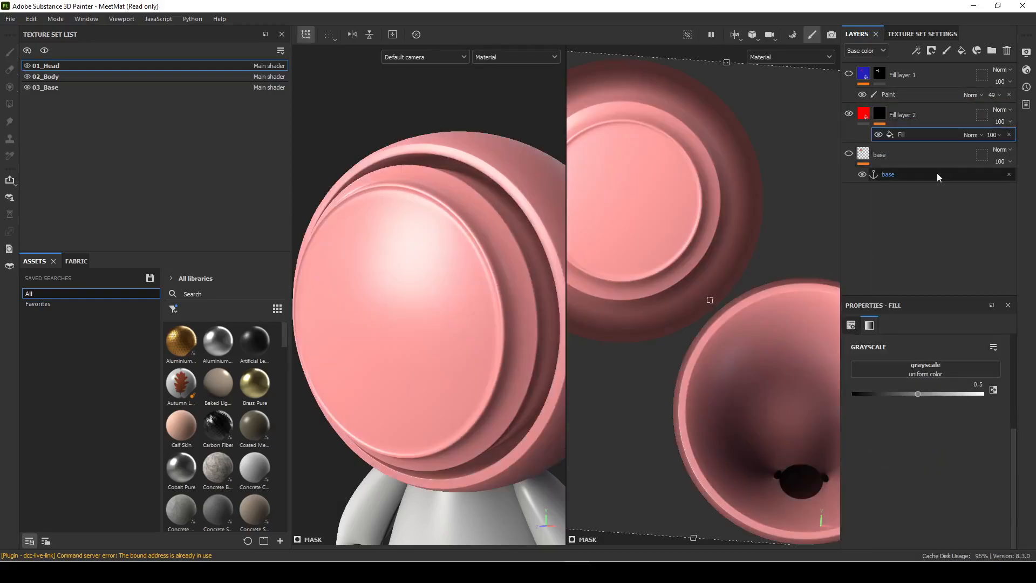
# - Use the base anchor point as the grayscale source of the mask's fill effect
pyautogui.click(923, 372)
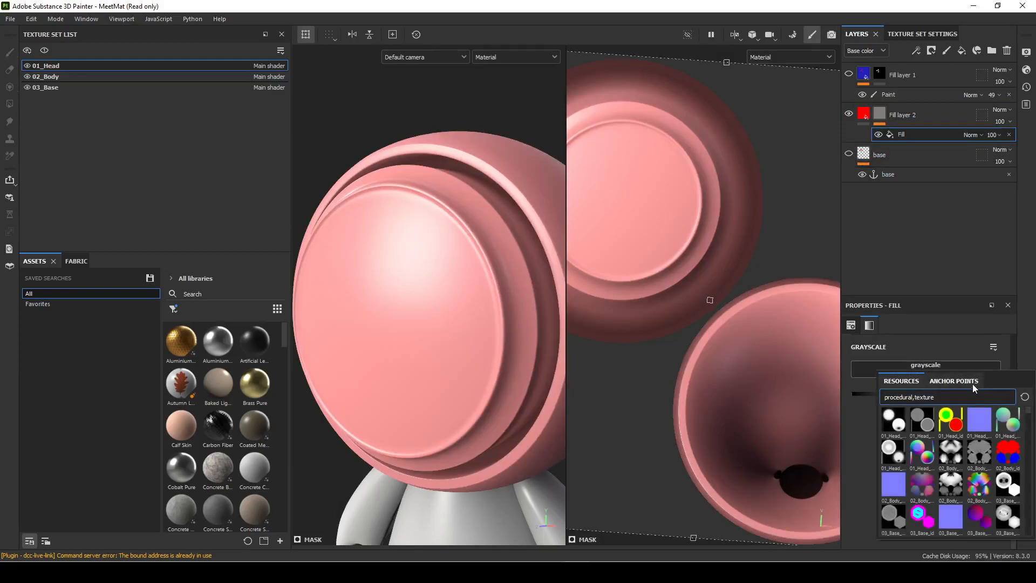
pyautogui.click(971, 382)
pyautogui.click(904, 398)
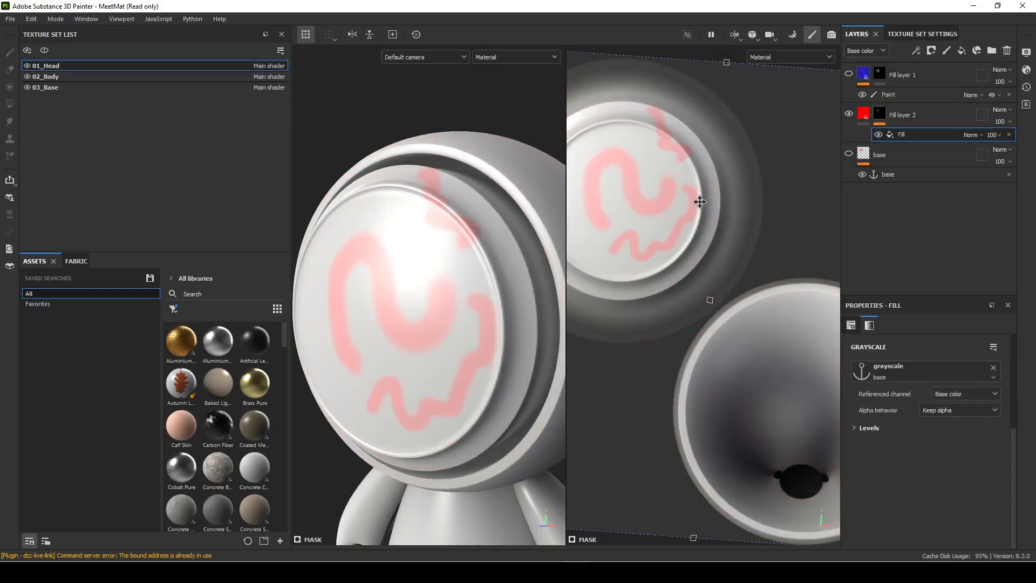
pyautogui.moveTo(420, 303)
pyautogui.keyDown('alt'); pyautogui.mouseDown()
pyautogui.moveTo(462, 308)
pyautogui.moveTo(430, 316)
pyautogui.moveTo(430, 331)
pyautogui.moveTo(437, 303)
pyautogui.mouseUp(); pyautogui.keyUp('alt')
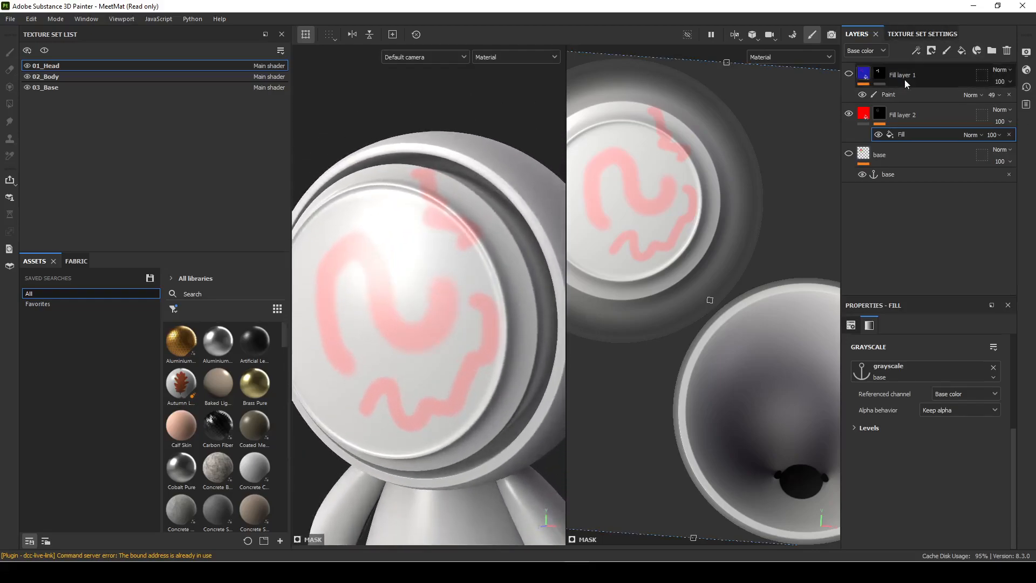
# - Add a Levels effect to the red fill layer's mask and display the Mask channel on the model
pyautogui.rightClick(910, 132)
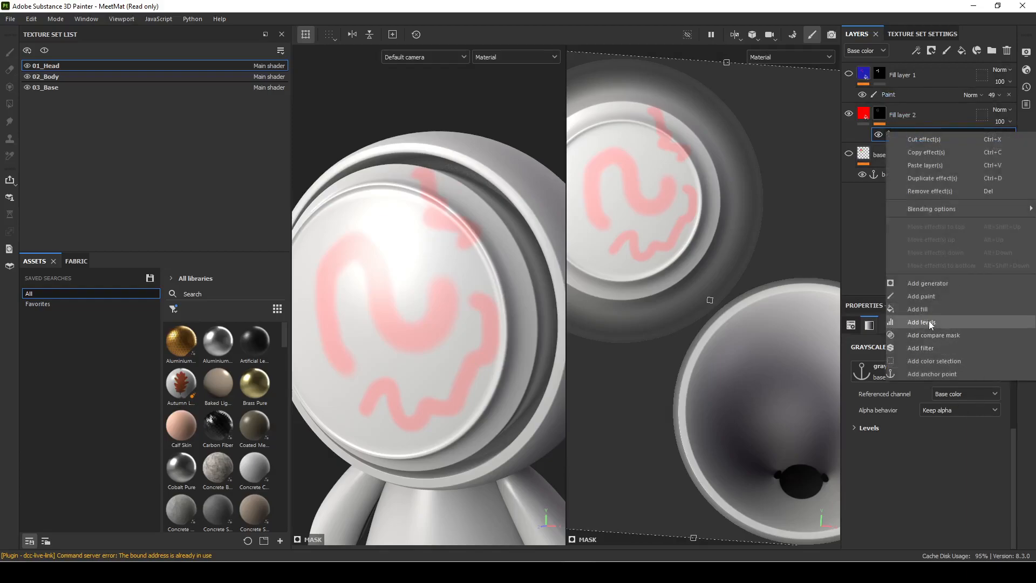
pyautogui.press('Escape')
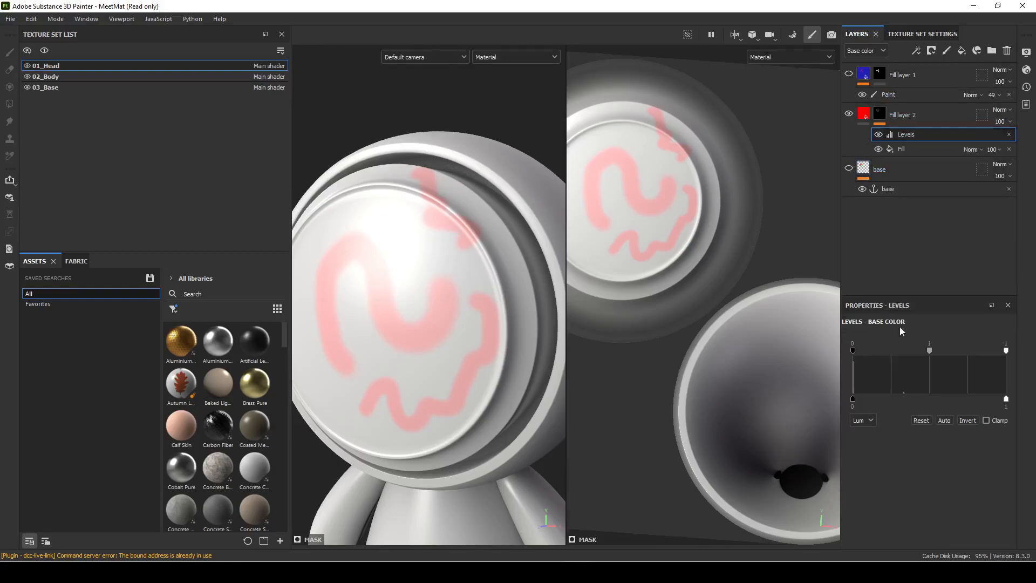
pyautogui.click(879, 113)
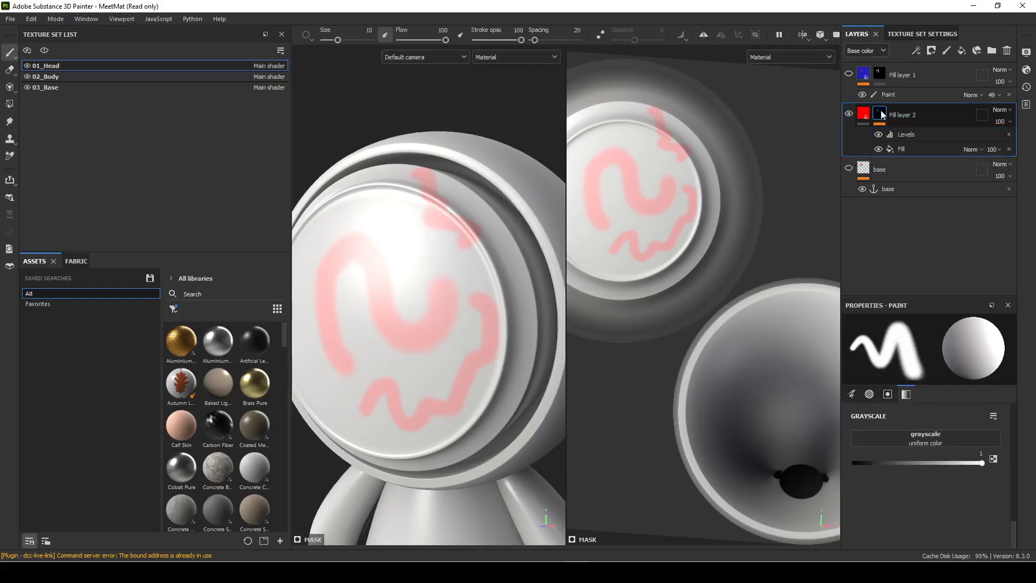
pyautogui.click(516, 54)
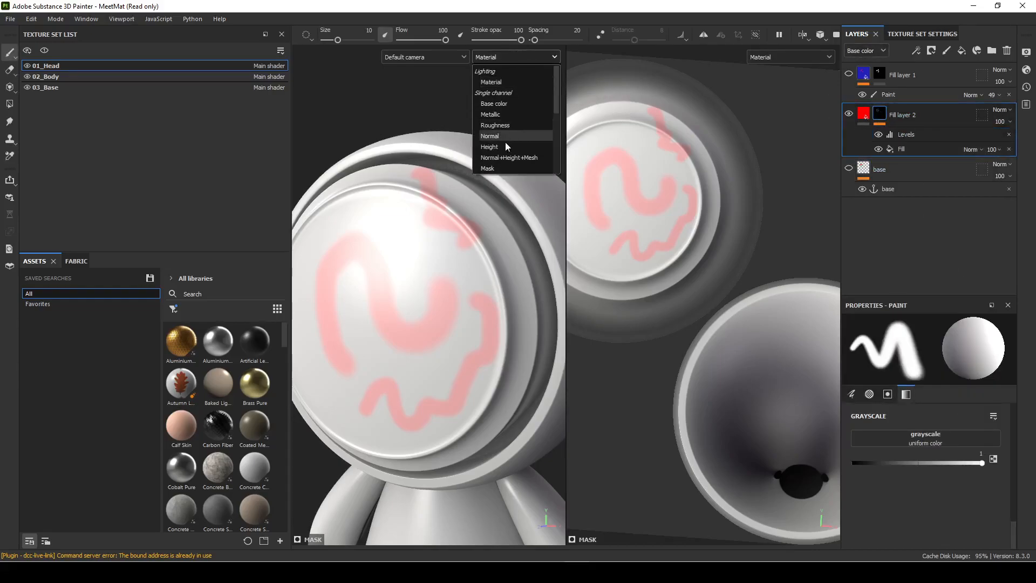
pyautogui.click(500, 168)
pyautogui.keyDown('alt'); pyautogui.moveTo(419, 366); pyautogui.dragTo(413, 389); pyautogui.keyUp('alt')
# - Lower the mask Levels' white input point to 0.296 and return the viewport to the Material display
pyautogui.click(931, 135)
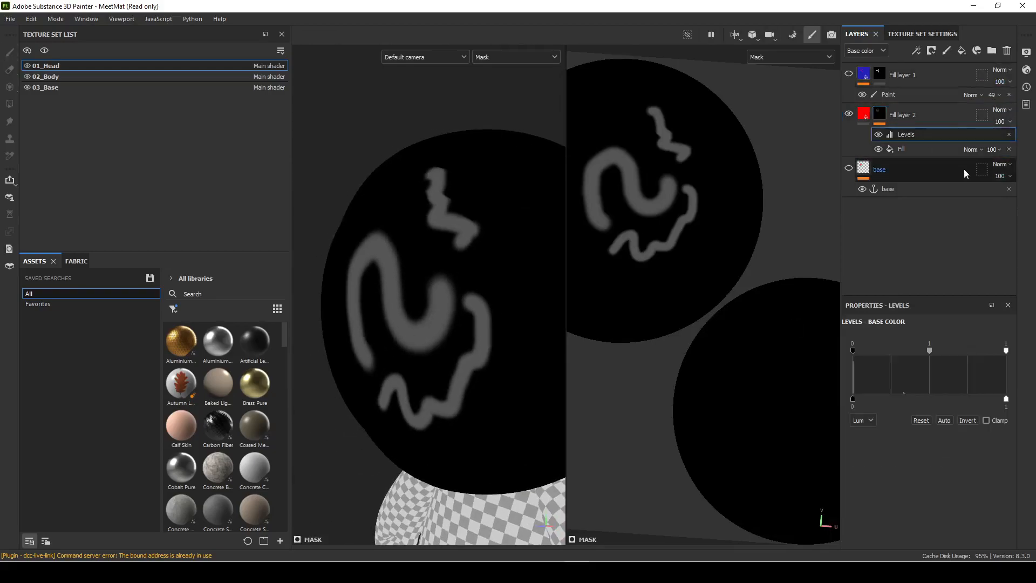
pyautogui.moveTo(1006, 352)
pyautogui.mouseDown()
pyautogui.moveTo(856, 349)
pyautogui.moveTo(899, 354)
pyautogui.mouseUp()
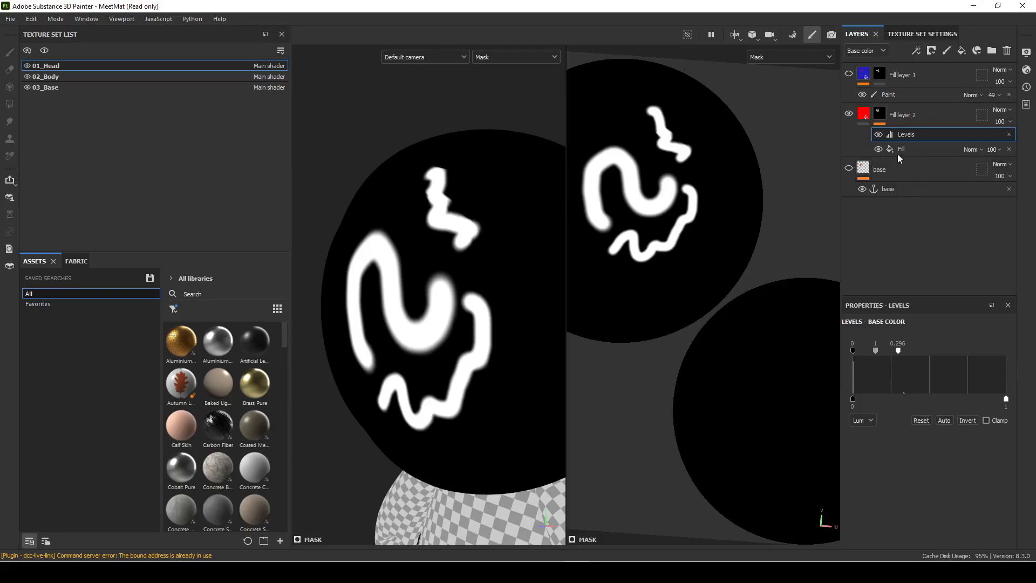
pyautogui.click(480, 57)
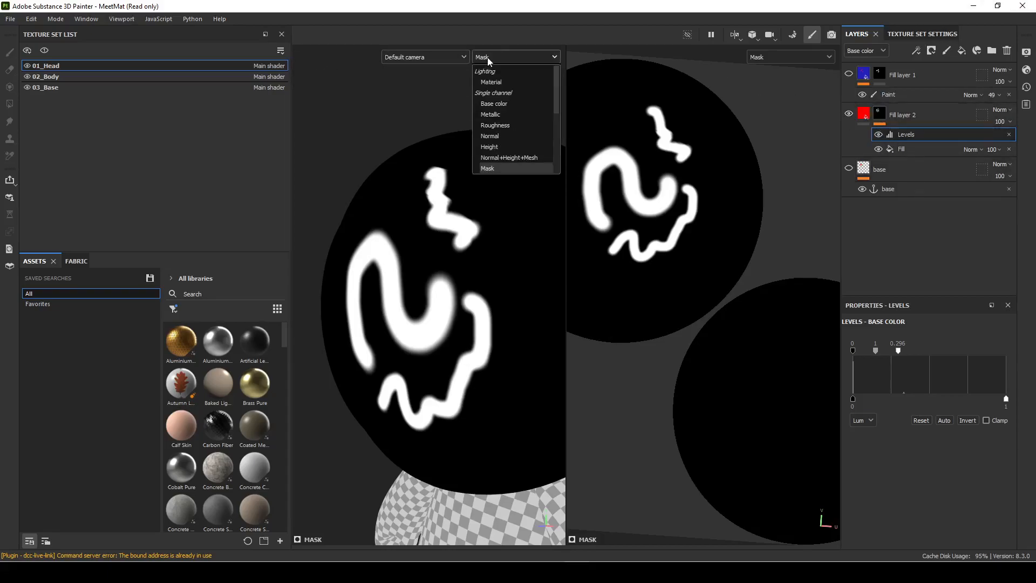
pyautogui.click(492, 74)
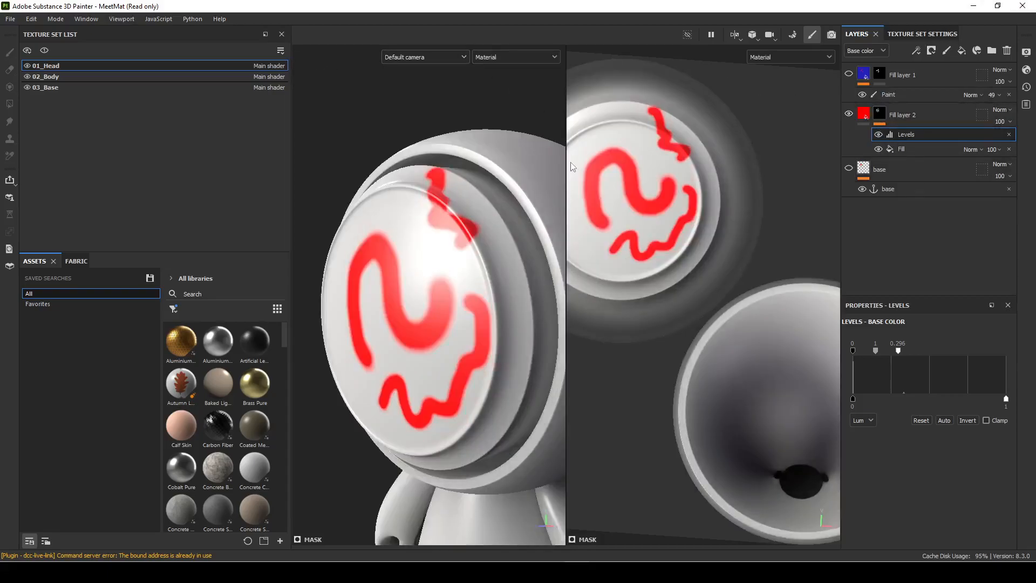
# - Add a paint effect to the content of the red fill layer, Fill layer 2
pyautogui.click(864, 113)
pyautogui.rightClick(864, 114)
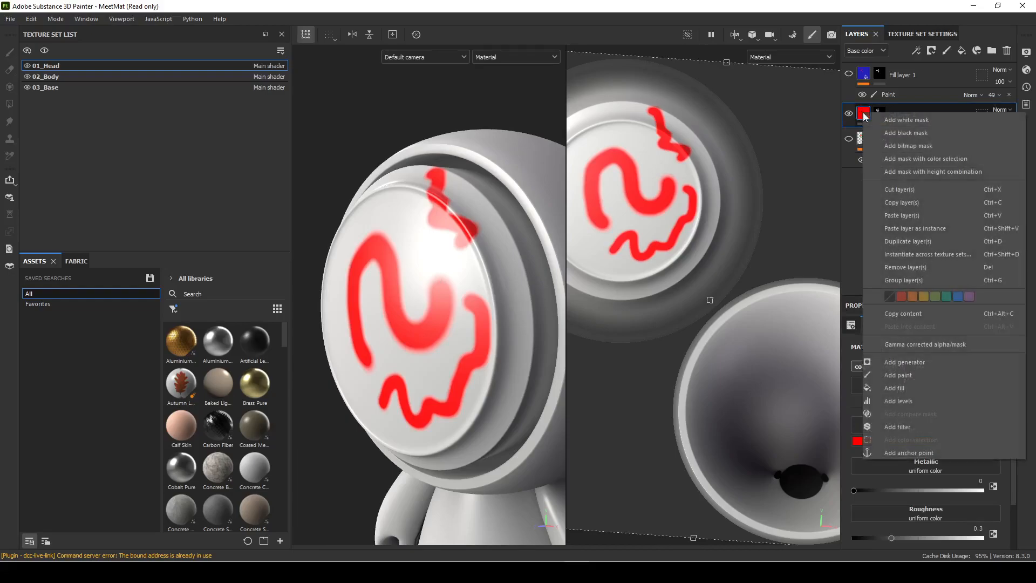
pyautogui.click(917, 375)
pyautogui.scroll(2, 407, 392)
pyautogui.moveTo(406, 393)
pyautogui.keyDown('alt'); pyautogui.mouseDown()
pyautogui.moveTo(385, 336)
pyautogui.moveTo(394, 358)
pyautogui.moveTo(527, 289)
pyautogui.mouseUp(); pyautogui.keyUp('alt')
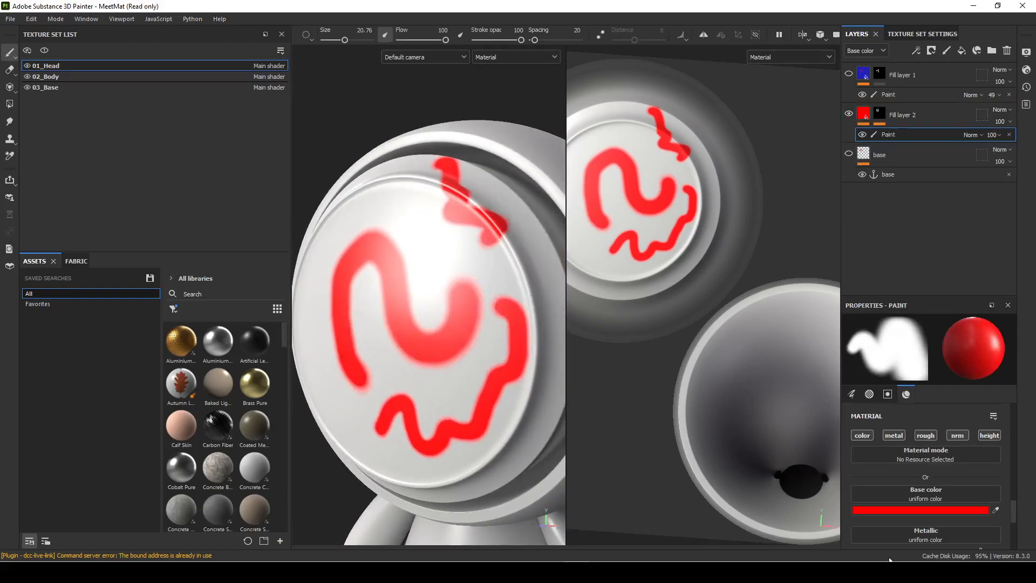
# - Set the brush's base color to purple A800FF and paint over the S-shaped red stroke on the head
pyautogui.click(917, 510)
pyautogui.moveTo(926, 440); pyautogui.dragTo(927, 413)
pyautogui.moveTo(359, 253)
pyautogui.mouseDown()
pyautogui.moveTo(336, 324)
pyautogui.moveTo(362, 380)
pyautogui.mouseUp()
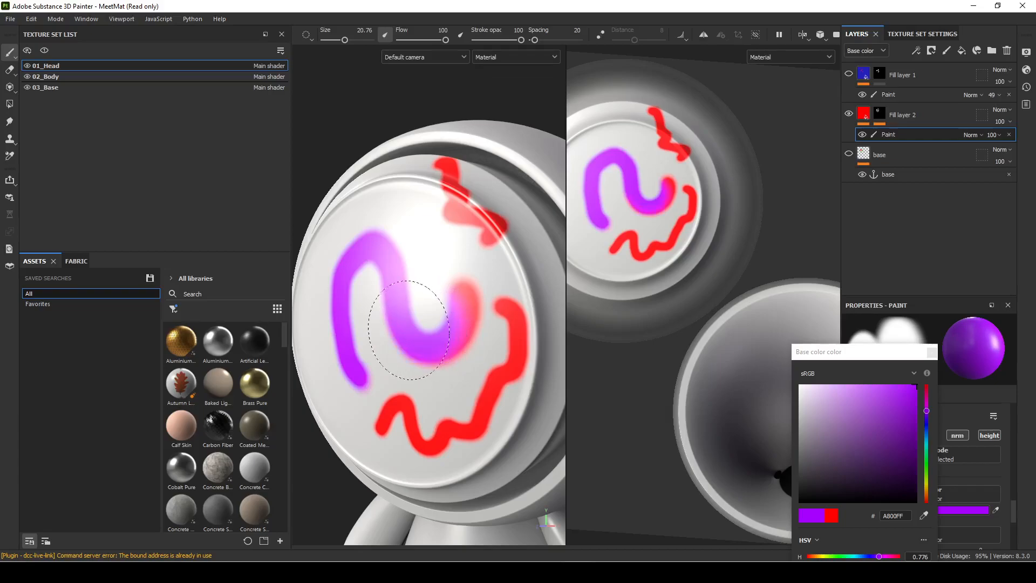
pyautogui.moveTo(475, 359)
pyautogui.keyDown('alt'); pyautogui.mouseDown()
pyautogui.moveTo(421, 347)
pyautogui.moveTo(421, 366)
pyautogui.moveTo(435, 372)
pyautogui.moveTo(385, 372)
pyautogui.mouseUp(); pyautogui.keyUp('alt')
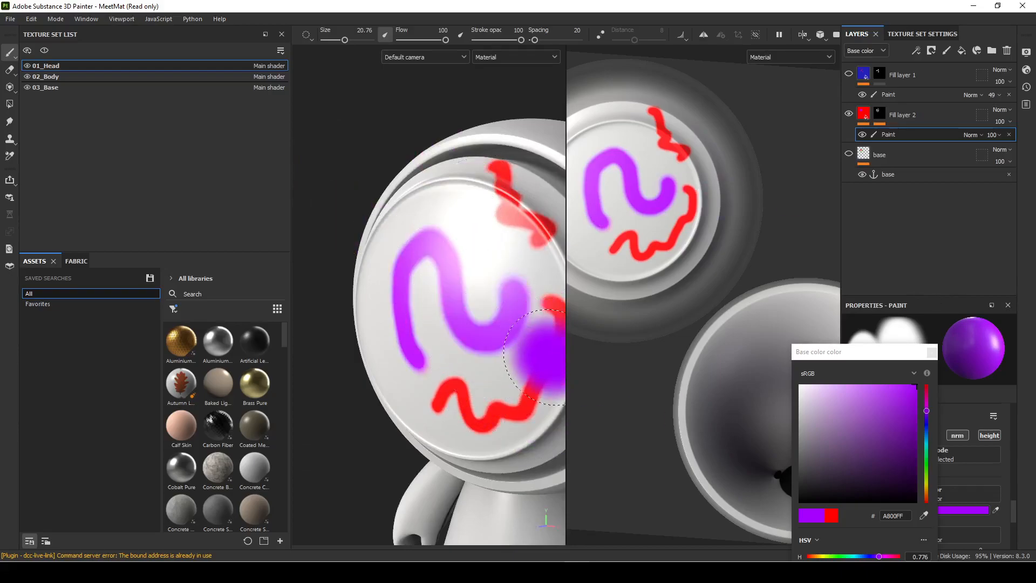
pyautogui.keyDown('alt'); pyautogui.moveTo(485, 365); pyautogui.dragTo(440, 343); pyautogui.keyUp('alt')
# - Compare the paint effect in Fill layer 2's content with the Levels and Fill effects in its mask
pyautogui.click(881, 117)
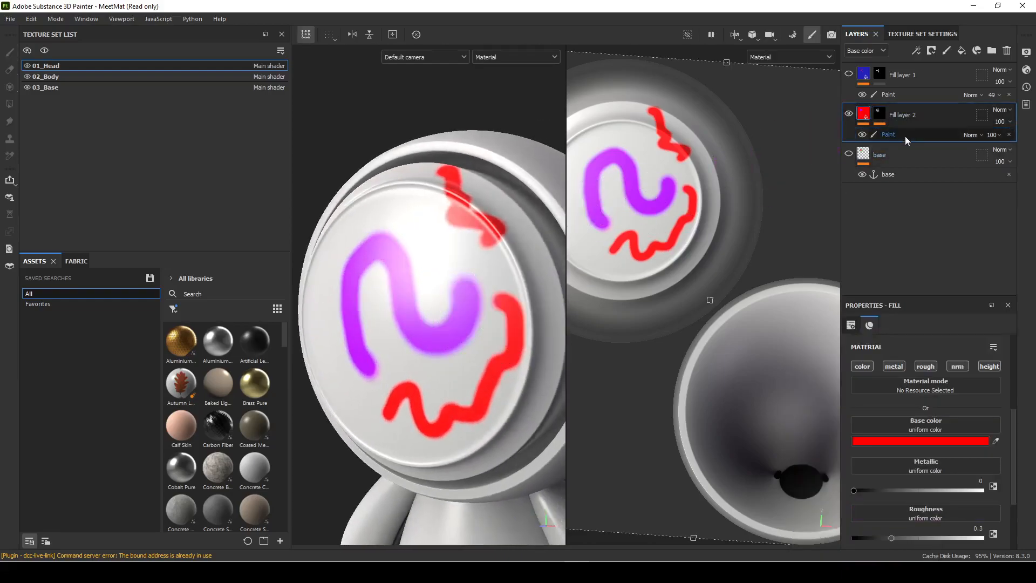
pyautogui.click(881, 118)
pyautogui.click(912, 136)
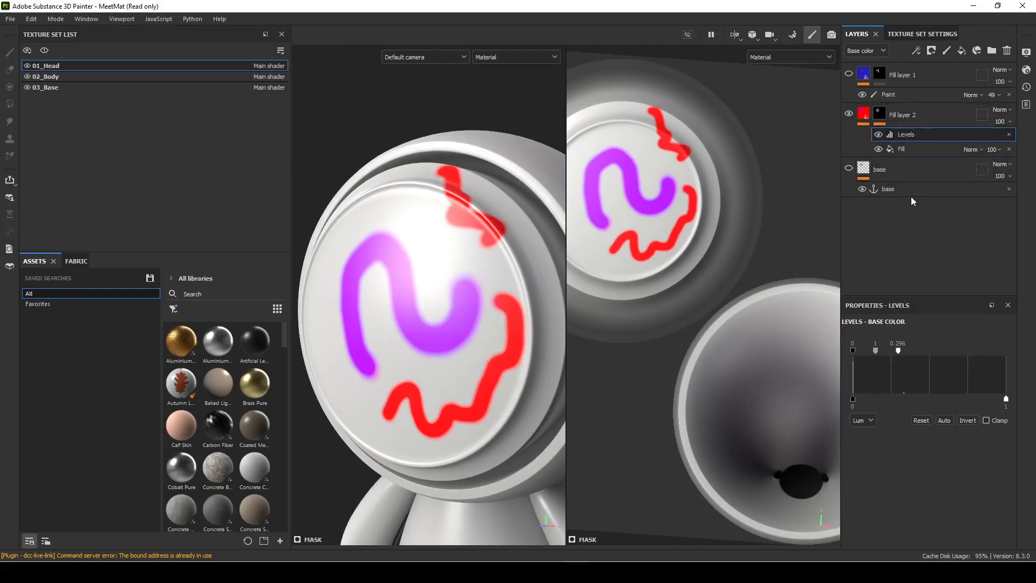
# - Show the base layer, hide Fill layer 2, and briefly show Fill layer 1 before hiding it again
pyautogui.click(849, 168)
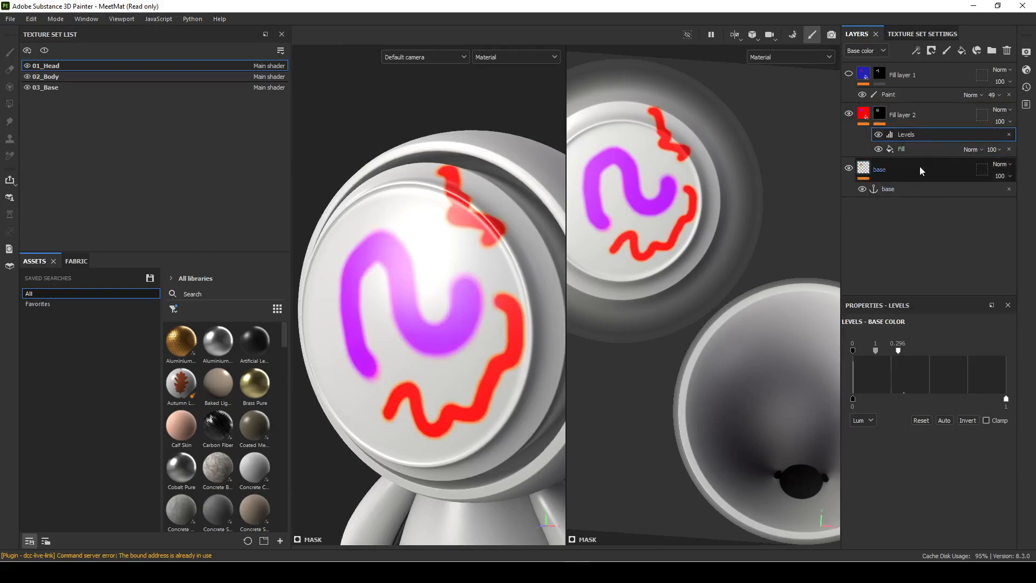
pyautogui.click(849, 113)
pyautogui.click(850, 74)
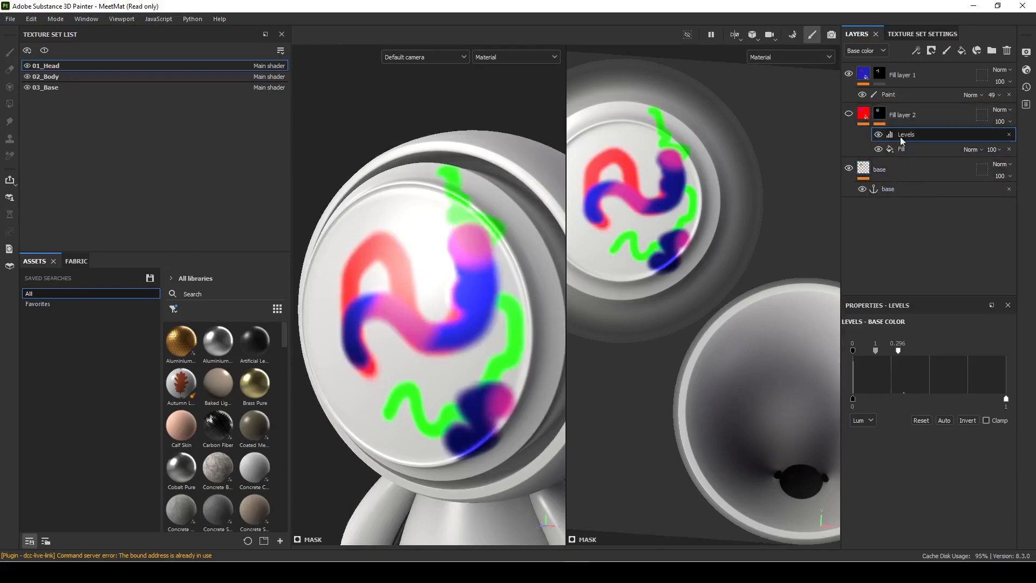
pyautogui.click(904, 181)
pyautogui.click(849, 74)
pyautogui.moveTo(437, 416); pyautogui.dragTo(462, 402)
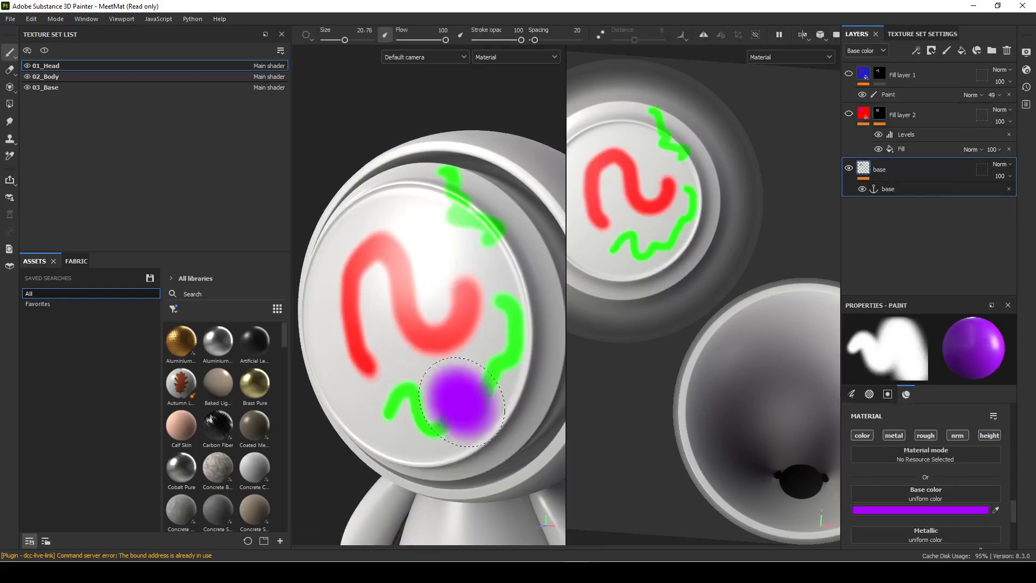
pyautogui.click(922, 190)
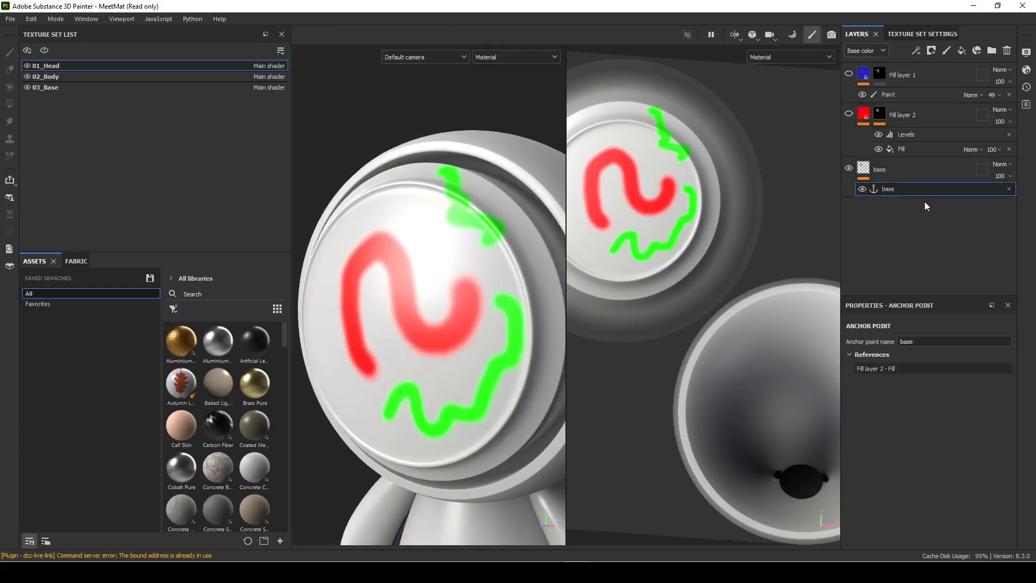
pyautogui.click(863, 173)
pyautogui.moveTo(427, 319)
pyautogui.mouseDown()
pyautogui.moveTo(393, 301)
pyautogui.moveTo(414, 294)
pyautogui.mouseUp()
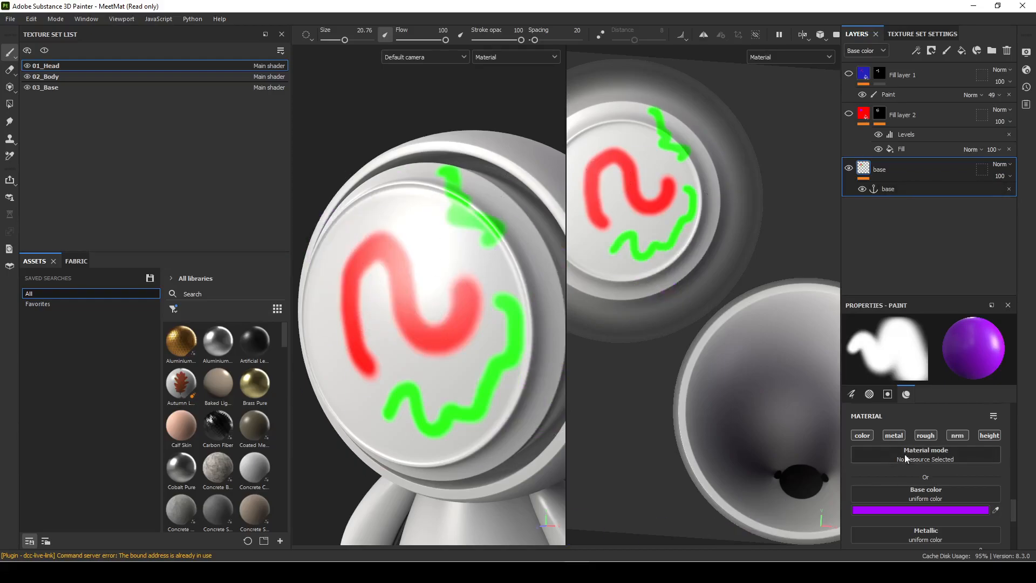
pyautogui.click(931, 509)
pyautogui.moveTo(859, 434); pyautogui.dragTo(800, 386)
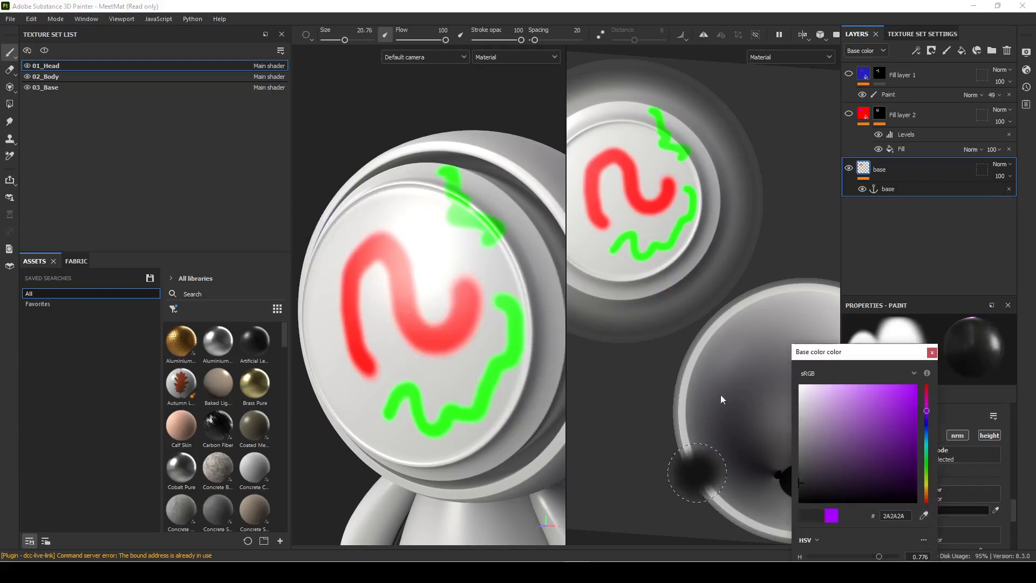
pyautogui.moveTo(397, 318)
pyautogui.mouseDown()
pyautogui.moveTo(426, 292)
pyautogui.moveTo(416, 300)
pyautogui.mouseUp()
pyautogui.moveTo(378, 372)
pyautogui.keyDown('alt'); pyautogui.mouseDown()
pyautogui.moveTo(439, 393)
pyautogui.moveTo(429, 384)
pyautogui.moveTo(412, 406)
pyautogui.moveTo(463, 397)
pyautogui.mouseUp(); pyautogui.keyUp('alt')
pyautogui.hotkey('ctrl', 'z')
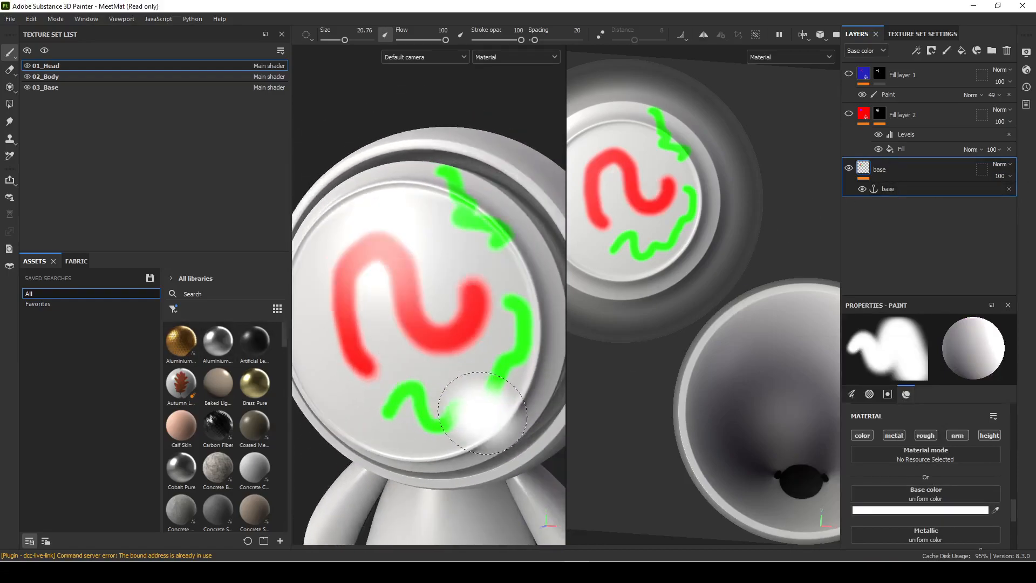
pyautogui.keyDown('alt'); pyautogui.moveTo(431, 359); pyautogui.dragTo(433, 347, button='middle'); pyautogui.keyUp('alt')
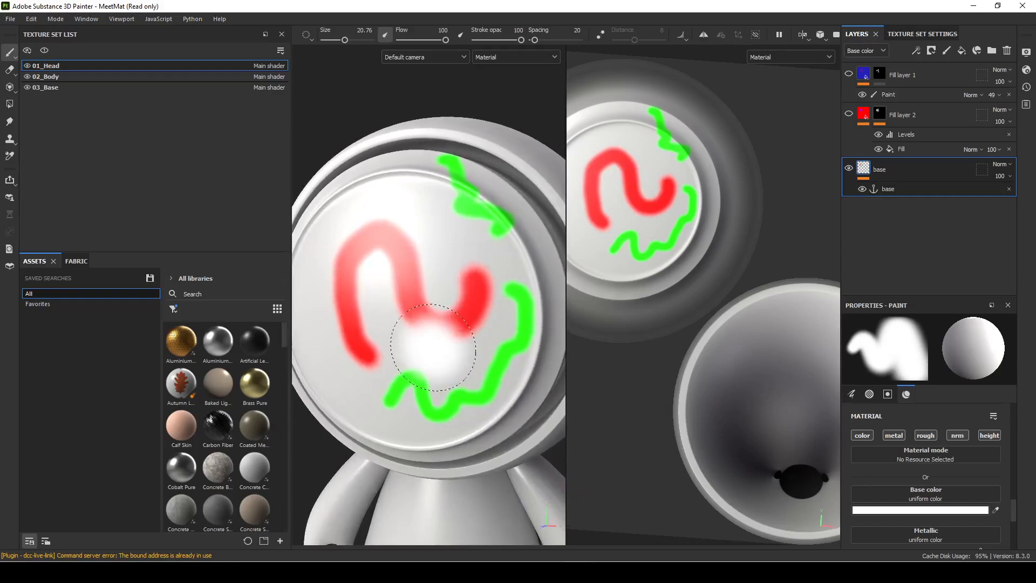
# - Erase the middle of the base layer's red stroke, and show Fill layer 2 in place of the base layer
pyautogui.click(9, 70)
pyautogui.moveTo(404, 260)
pyautogui.mouseDown()
pyautogui.moveTo(400, 297)
pyautogui.moveTo(410, 274)
pyautogui.mouseUp()
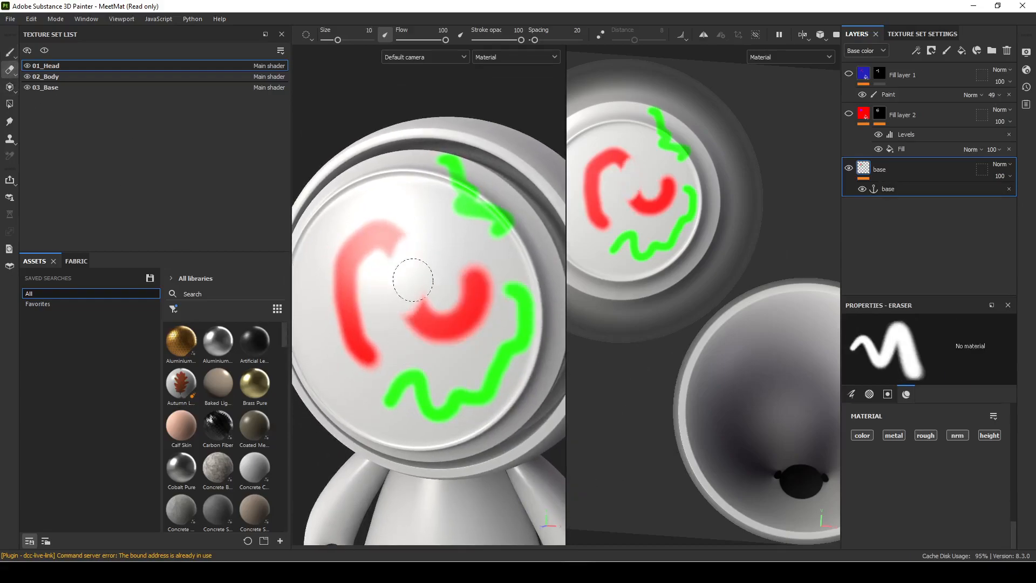
pyautogui.moveTo(383, 221); pyautogui.dragTo(396, 312)
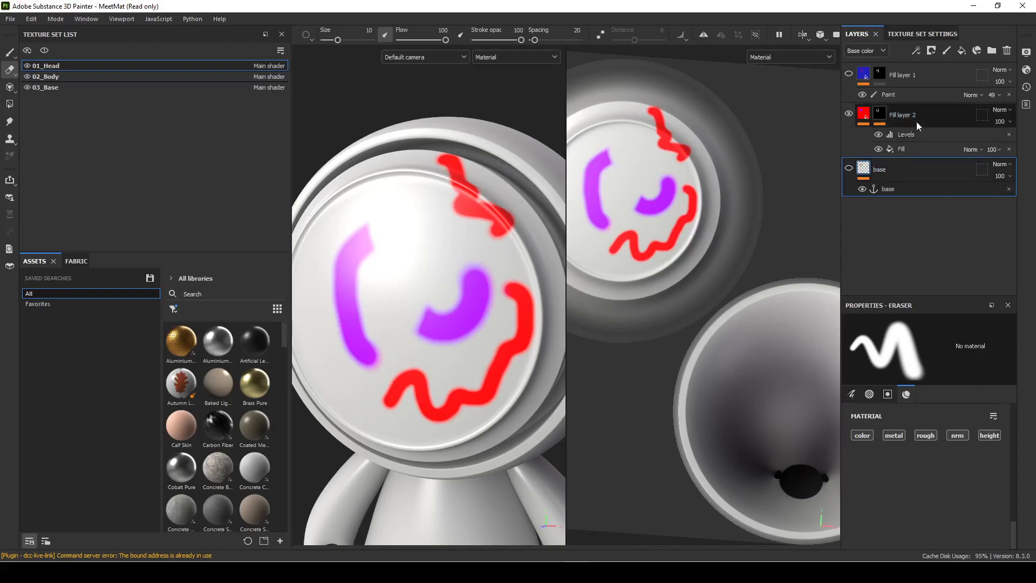
pyautogui.keyDown('alt'); pyautogui.moveTo(529, 384); pyautogui.dragTo(440, 342); pyautogui.keyUp('alt')
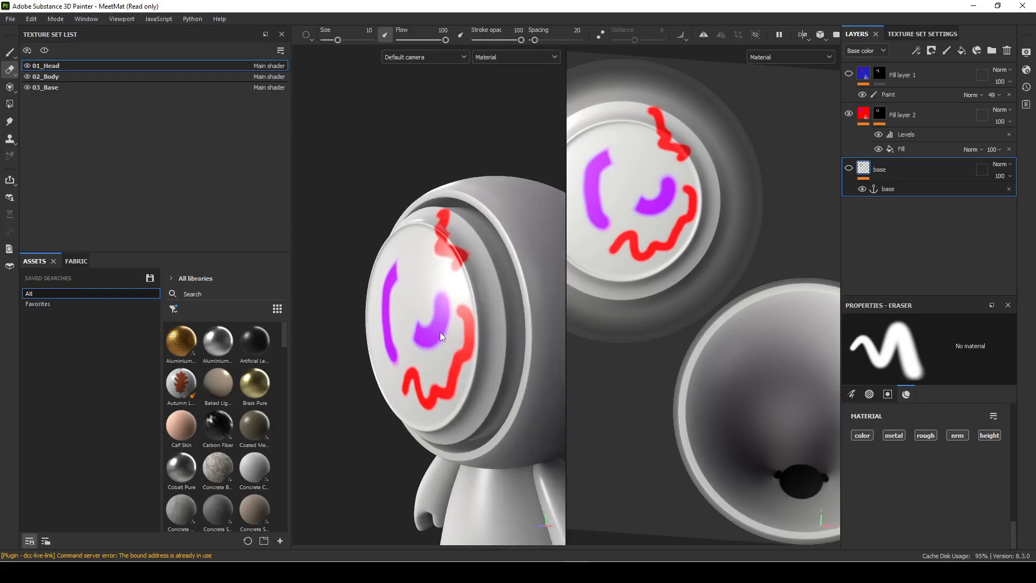
# - Hide Fill layer 2 and show Fill layer 1 to view its painted strokes on the head
pyautogui.click(848, 114)
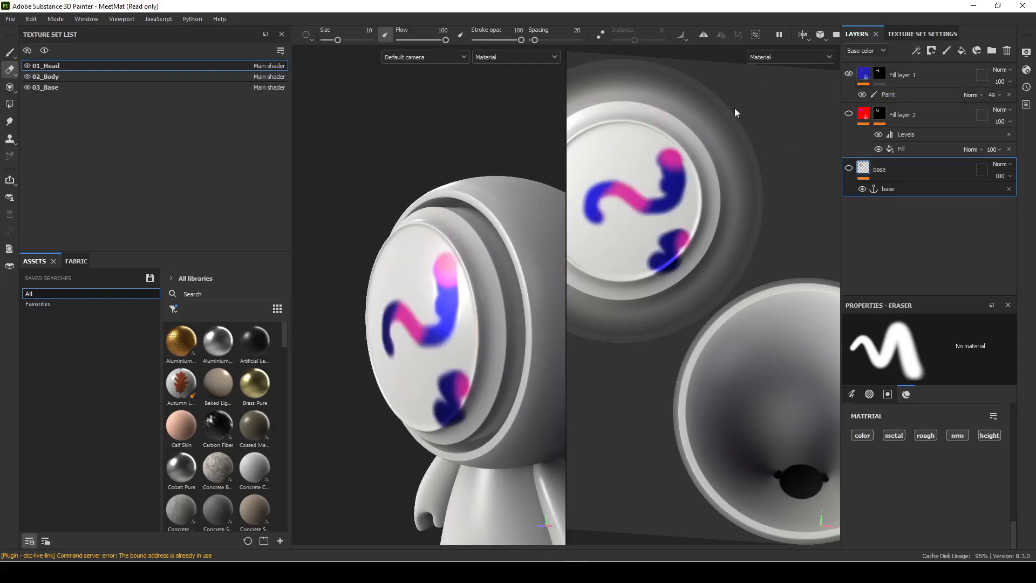
pyautogui.keyDown('alt'); pyautogui.moveTo(374, 468); pyautogui.dragTo(474, 486); pyautogui.keyUp('alt')
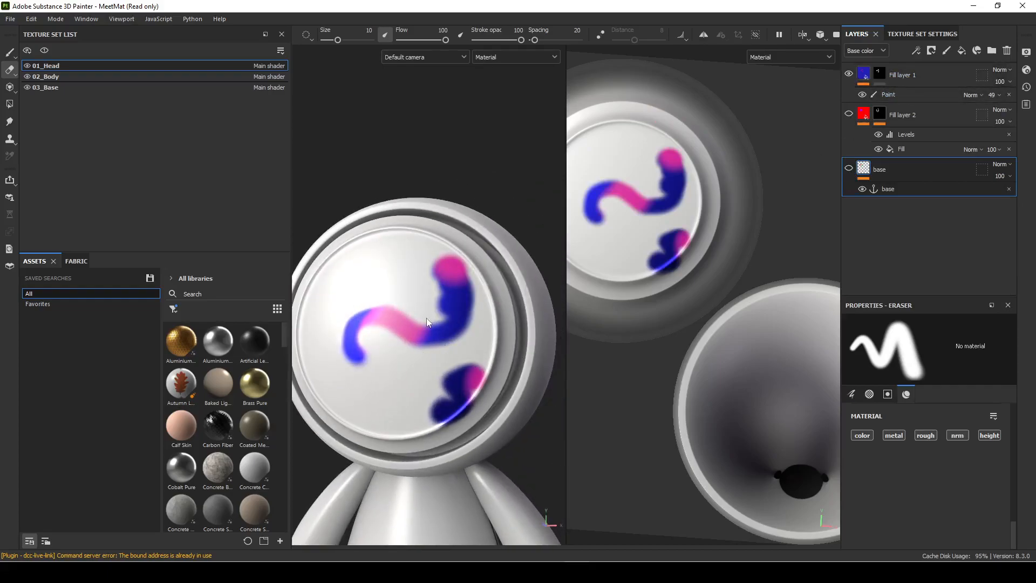
pyautogui.keyDown('alt'); pyautogui.moveTo(432, 322); pyautogui.dragTo(439, 365); pyautogui.keyUp('alt')
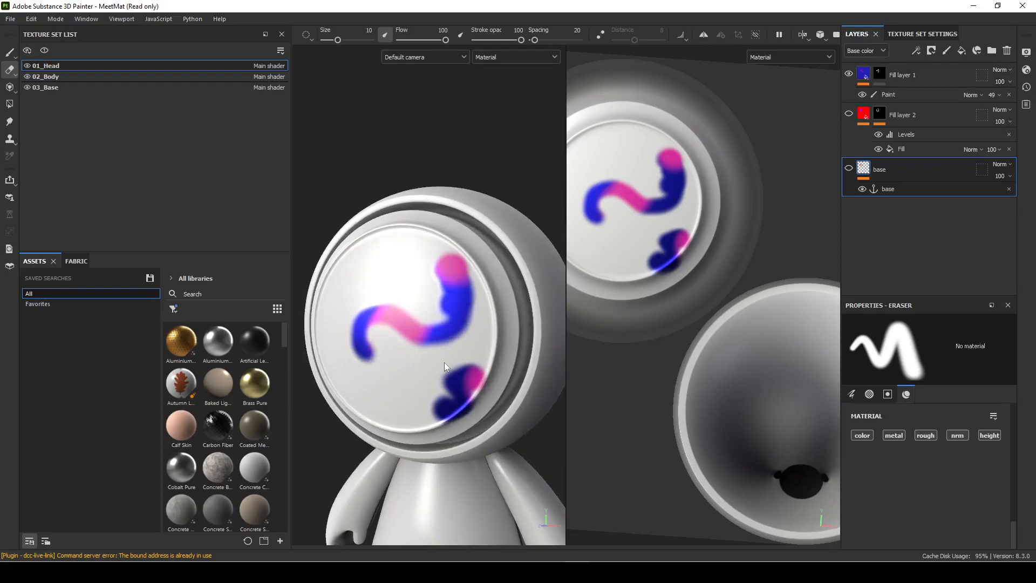